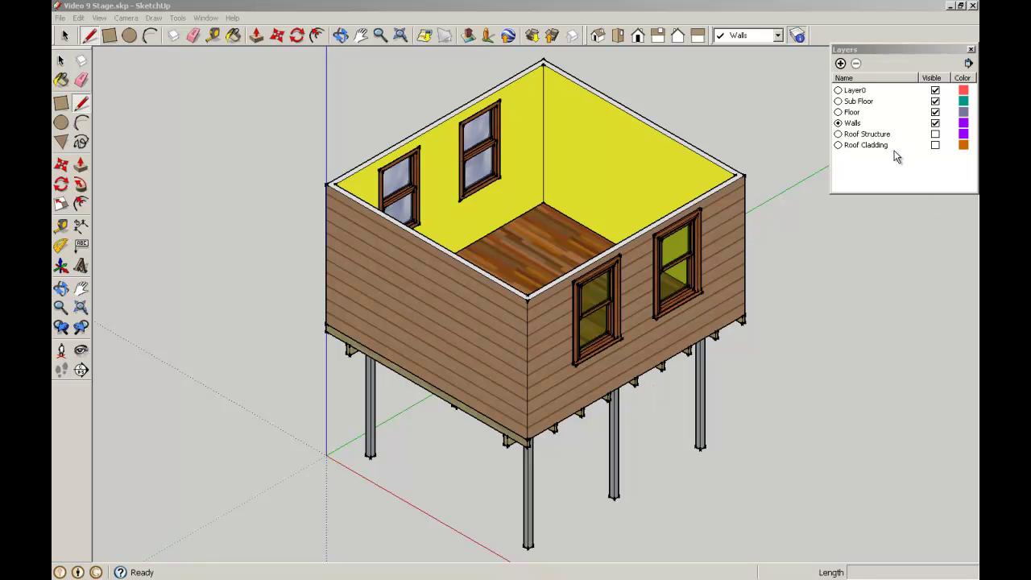
Make the Roof Structure and Roof Cladding layers visible, with Roof Cladding as the current layer
left_click(838, 134)
left_click(837, 145)
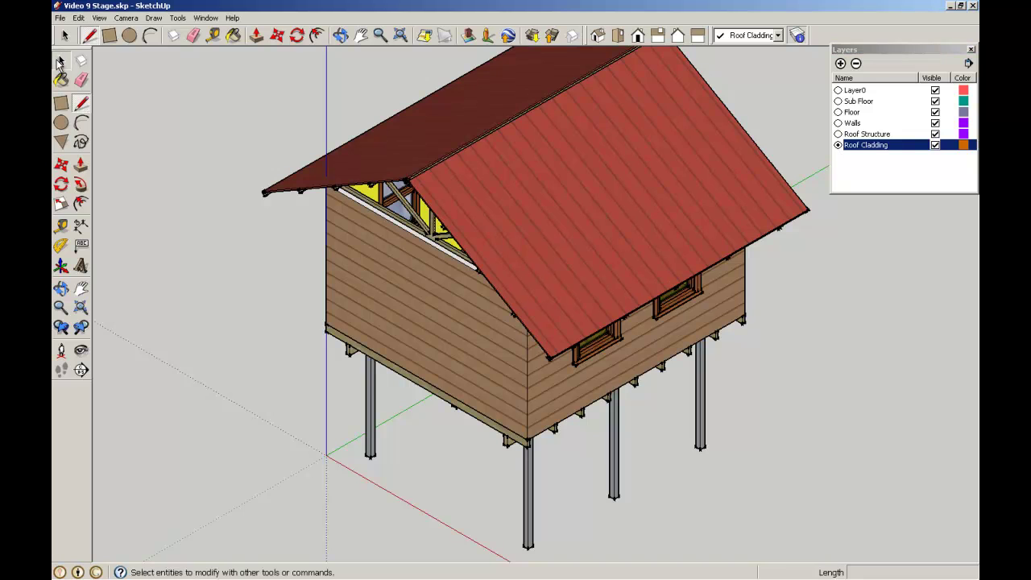
Turn the view to the ground beside the house posts and draw a first short edge
left_click(61, 61)
scroll(587, 524, "down", 2)
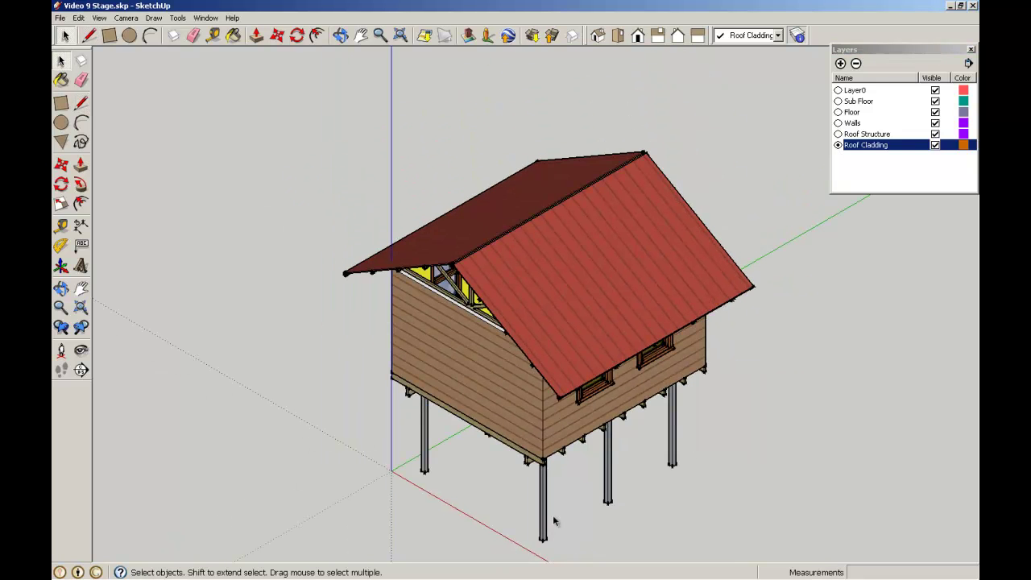
middle_click_drag(600, 549, 525, 391)
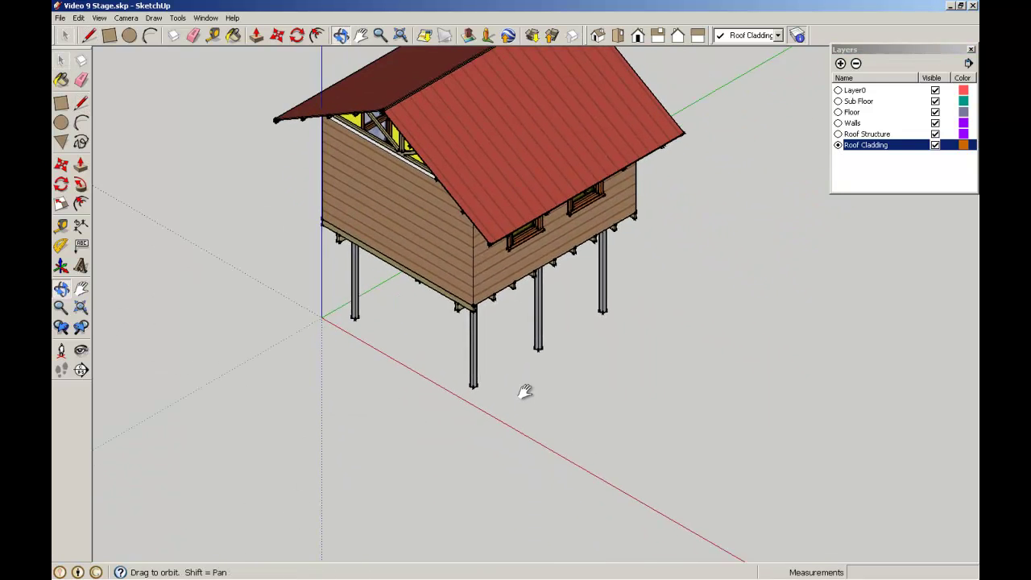
scroll(506, 402, "up", 5)
scroll(508, 411, "up", 2)
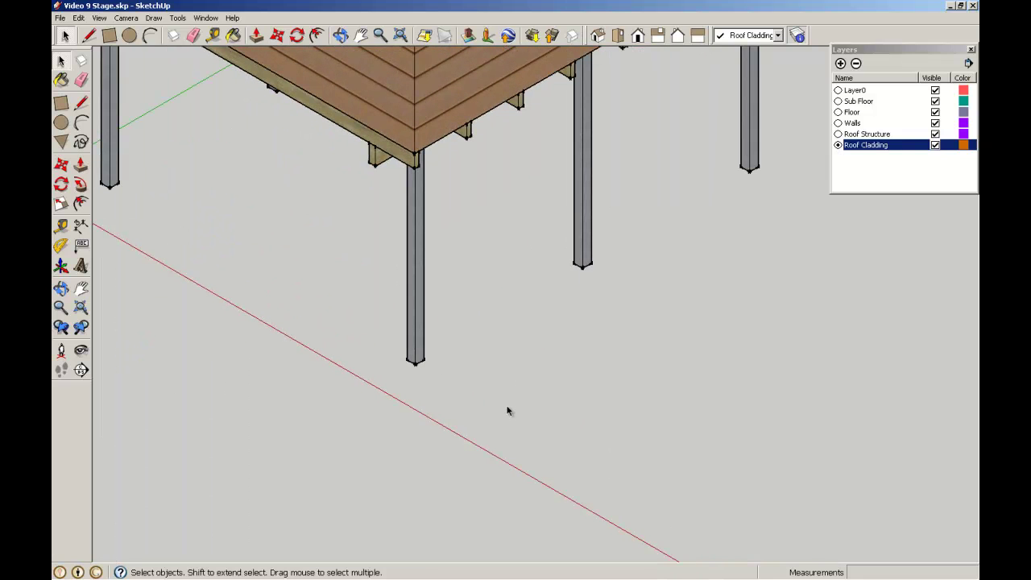
left_click(80, 103)
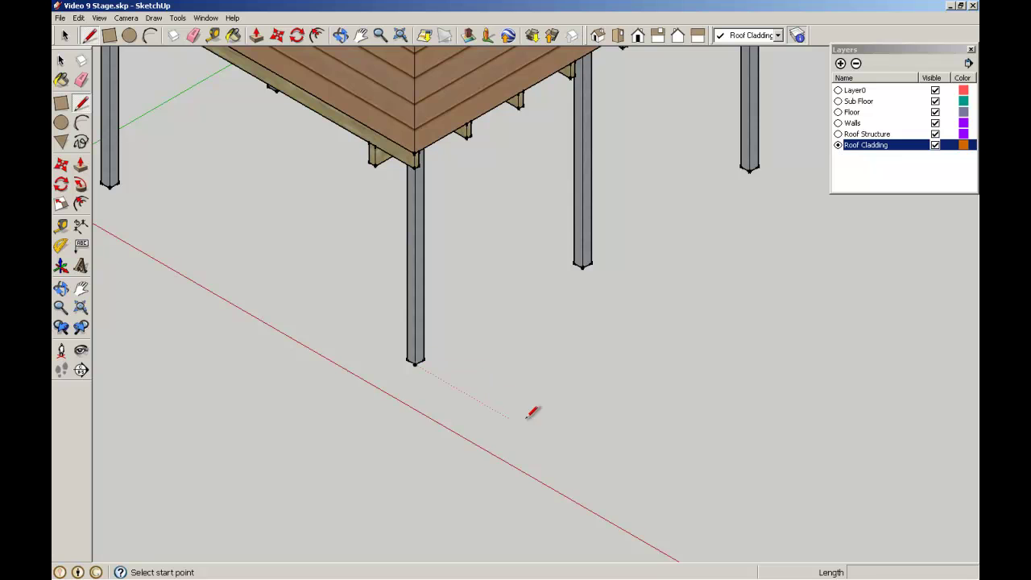
left_click(569, 443)
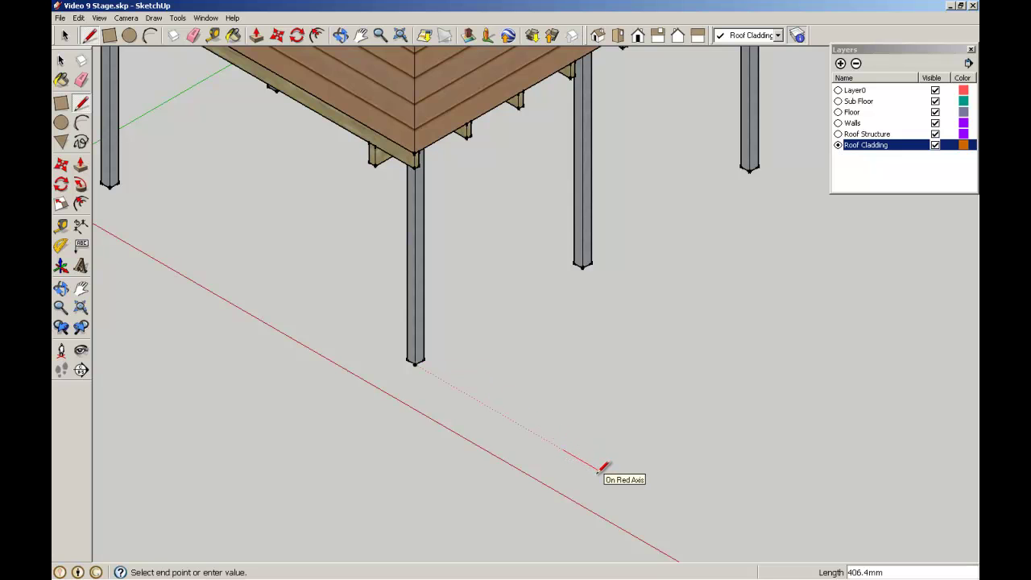
type("150")
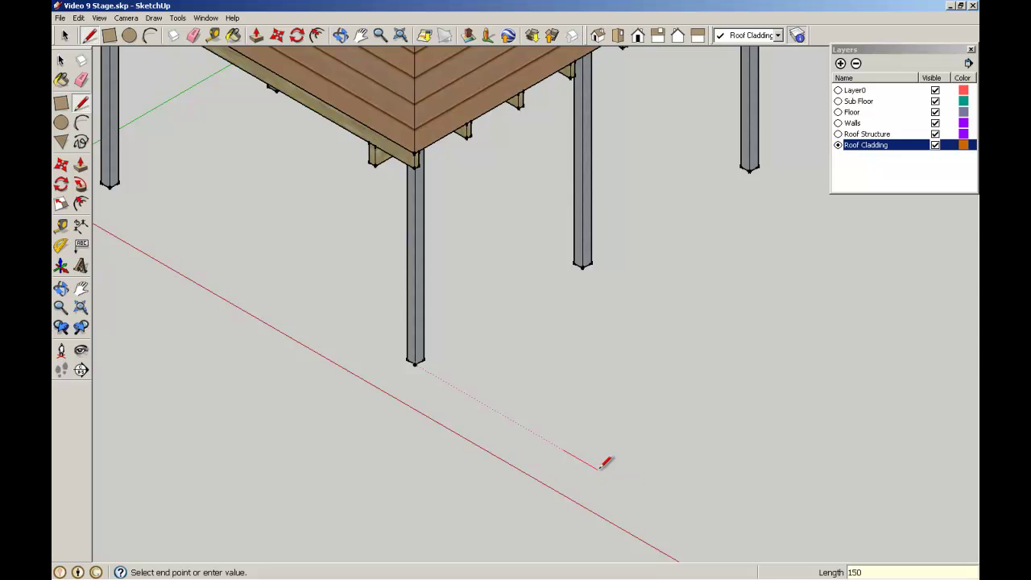
key("Return")
key("Escape")
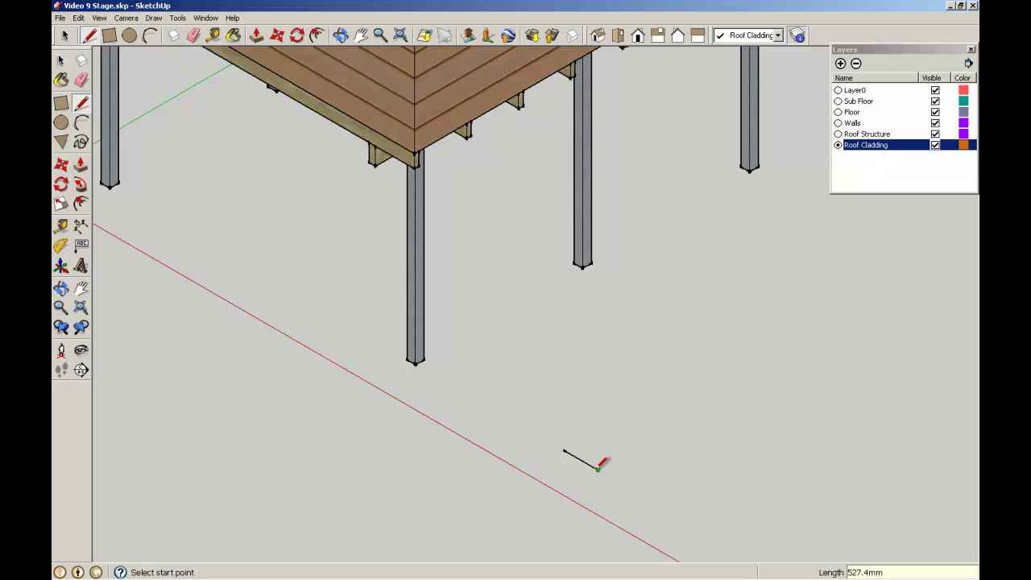
Draw a 600 mm edge along the green axis from the first edge's end
left_click(598, 468)
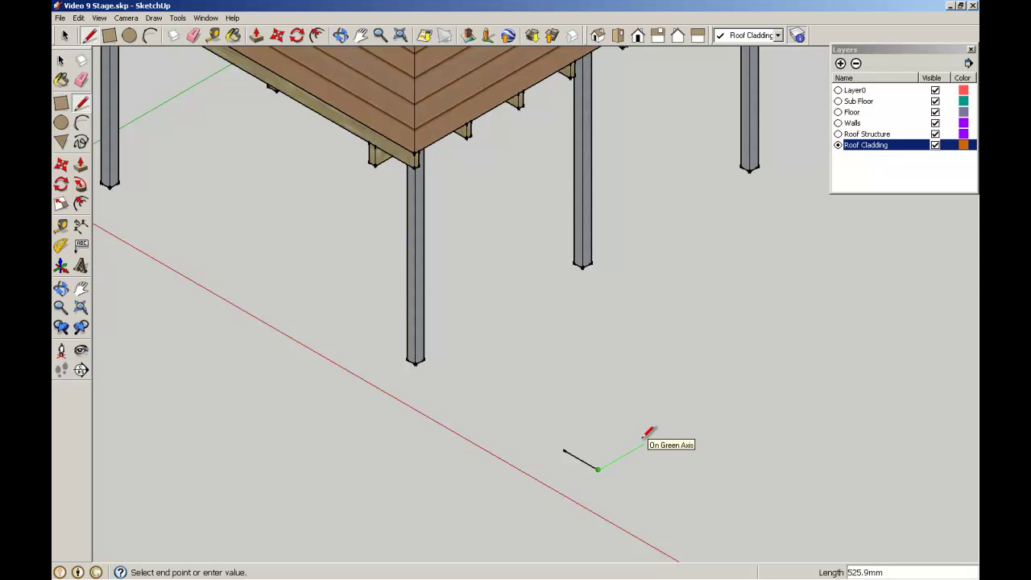
type("600")
key("Return")
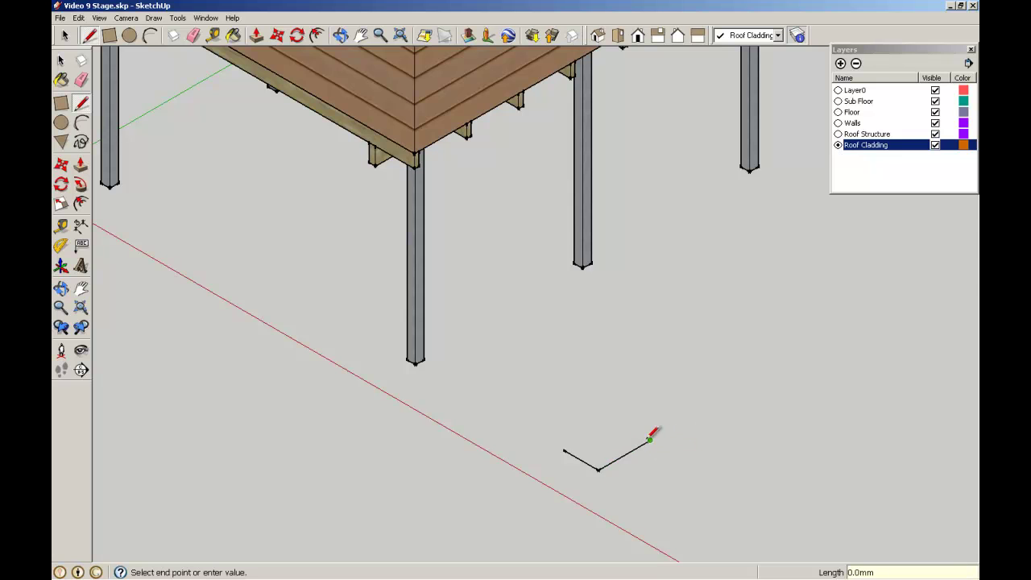
scroll(641, 427, "up", 3)
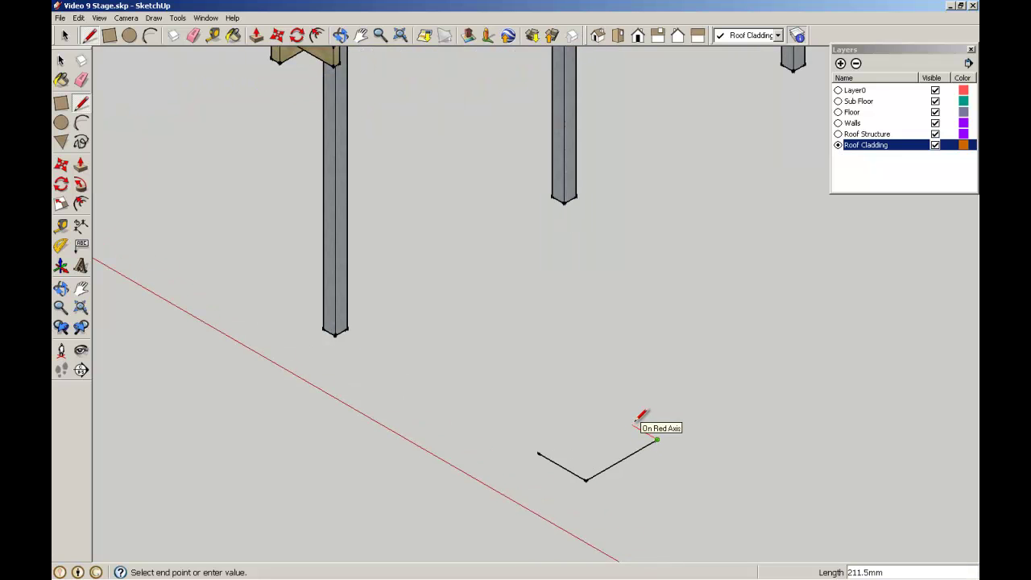
key("Escape")
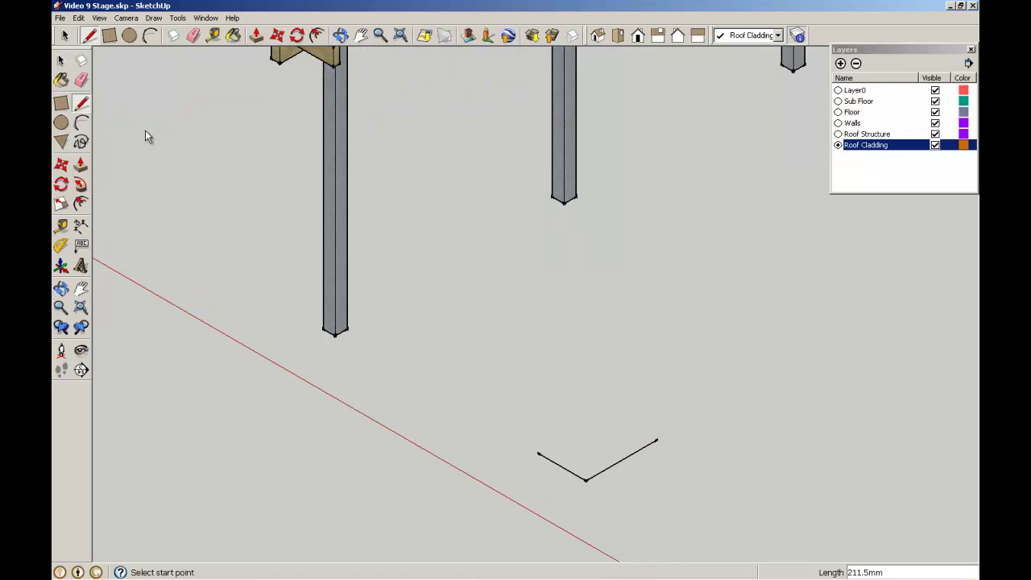
Delete the wrong short edge and redraw it as a 150 mm edge at the long line's corner
key("space")
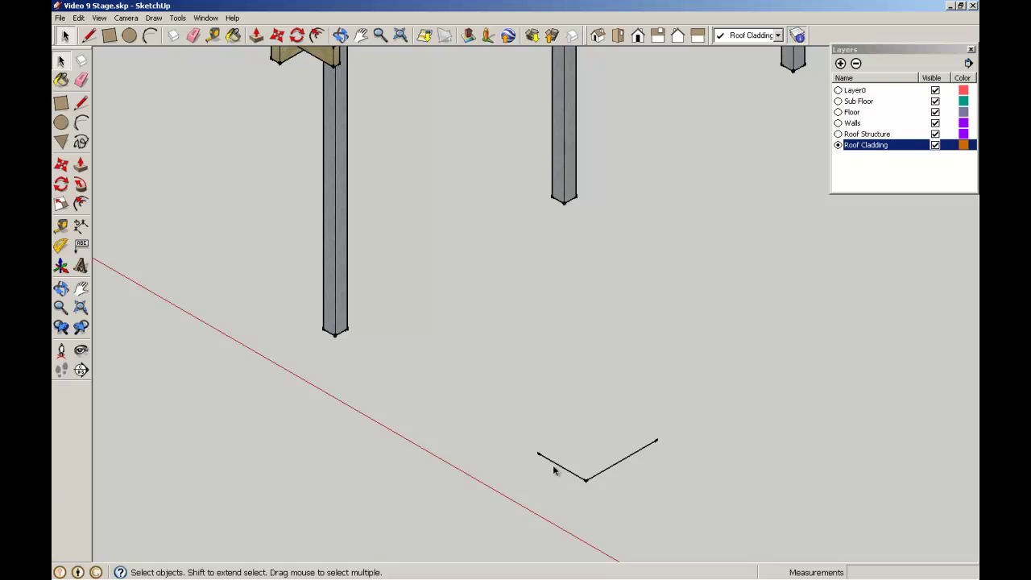
left_click(555, 467)
key("Delete")
left_click(81, 103)
left_click(585, 480)
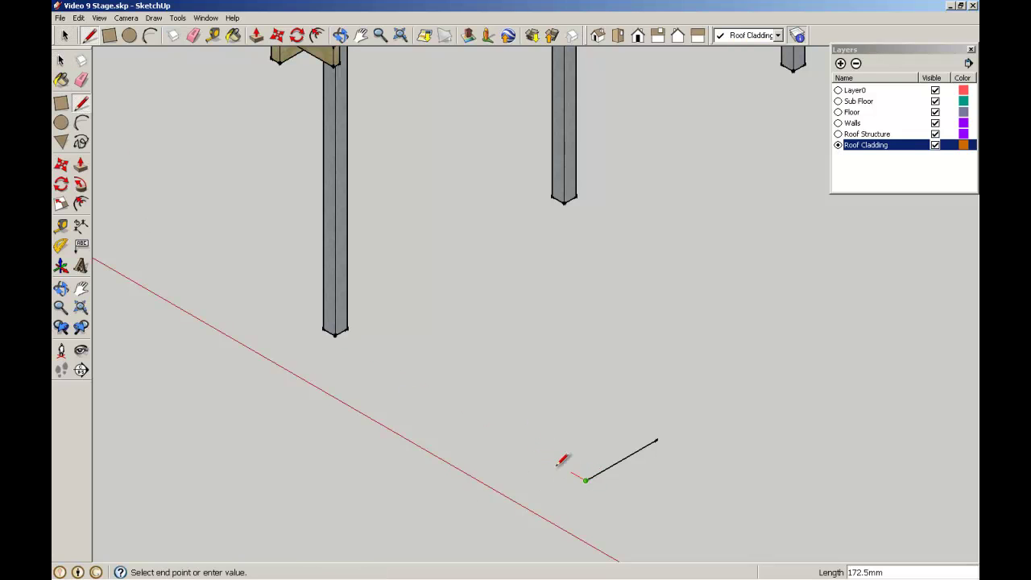
type("150")
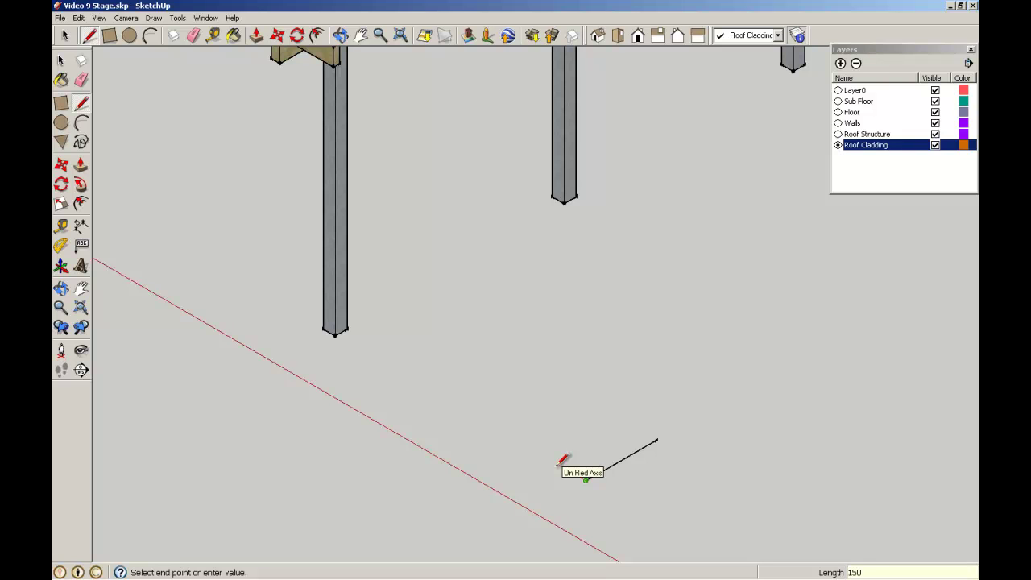
key("Return")
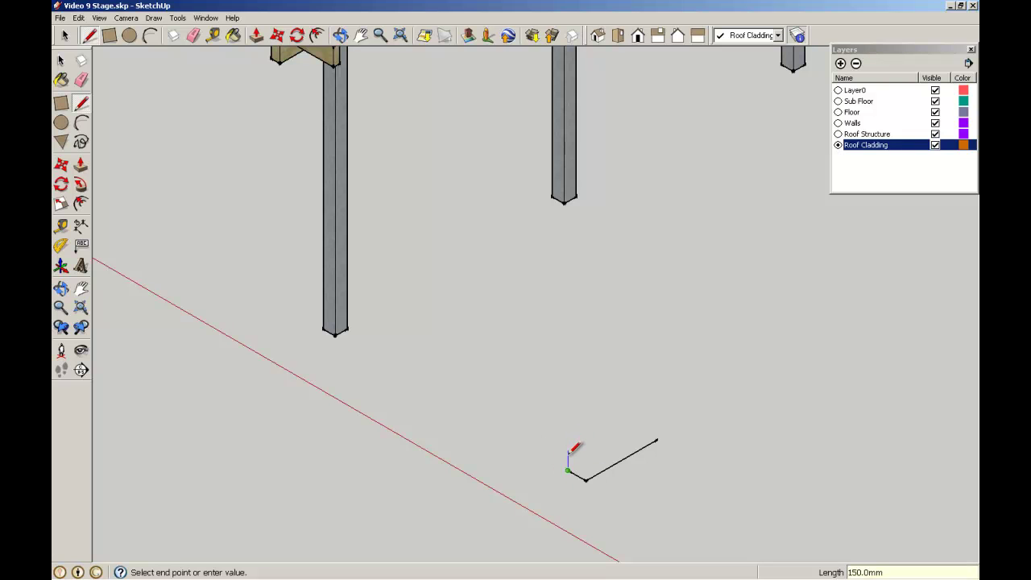
scroll(568, 457, "up", 2)
left_click(62, 62)
left_click(62, 61)
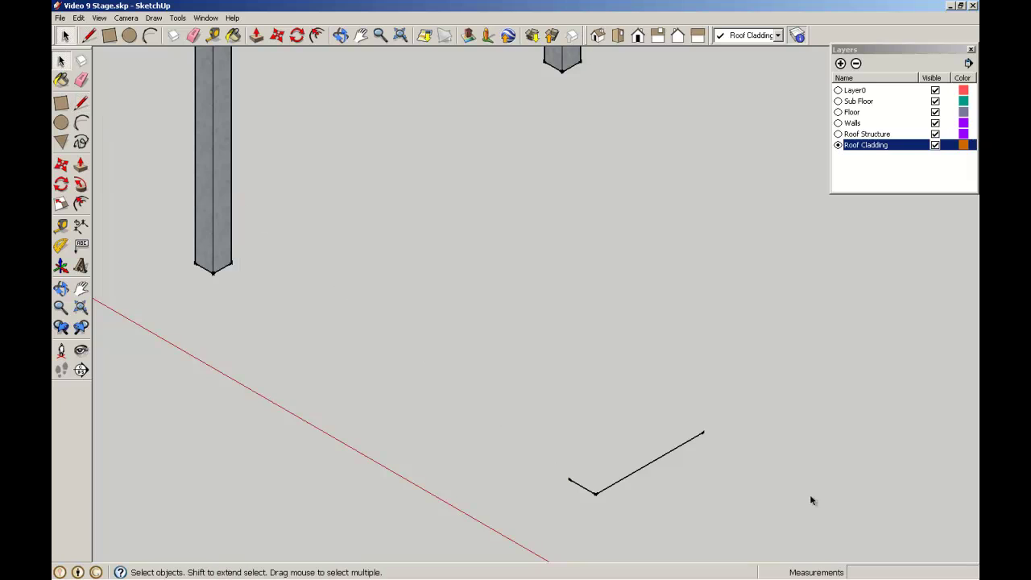
In Top view, draw the sloping cap edge, a 170 mm edge and closing edges to form the face
left_click(81, 103)
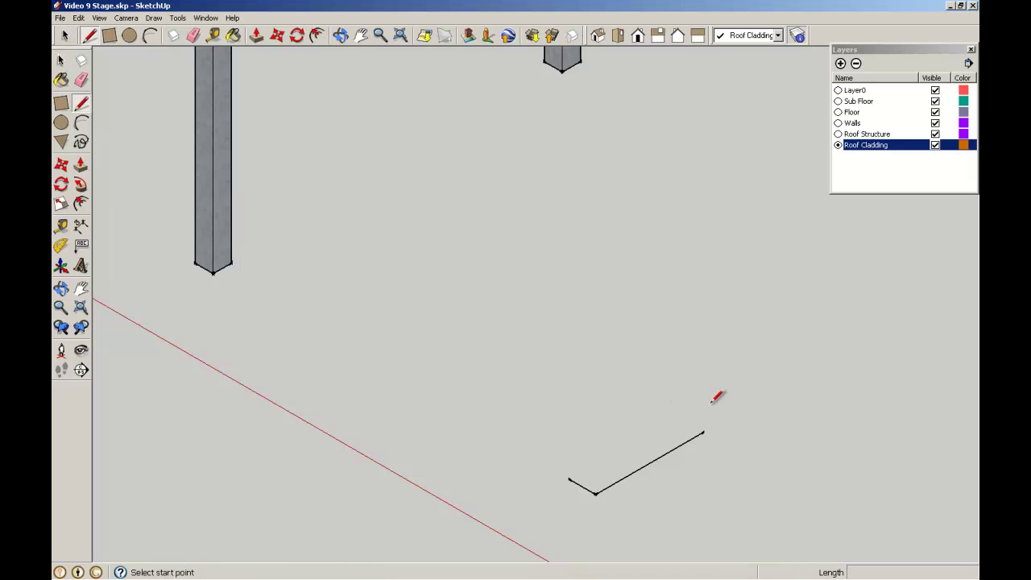
left_click(705, 431)
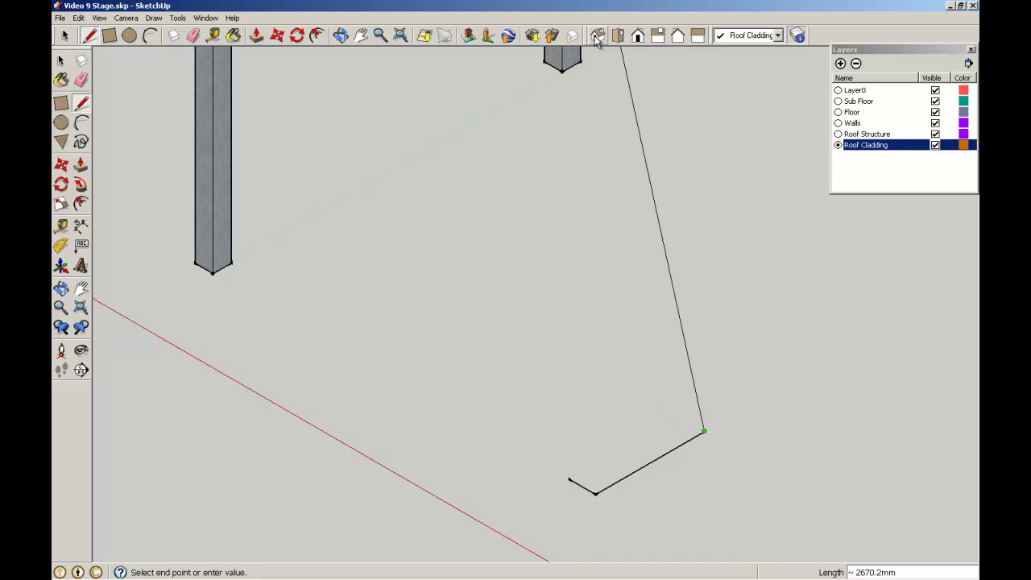
left_click(618, 37)
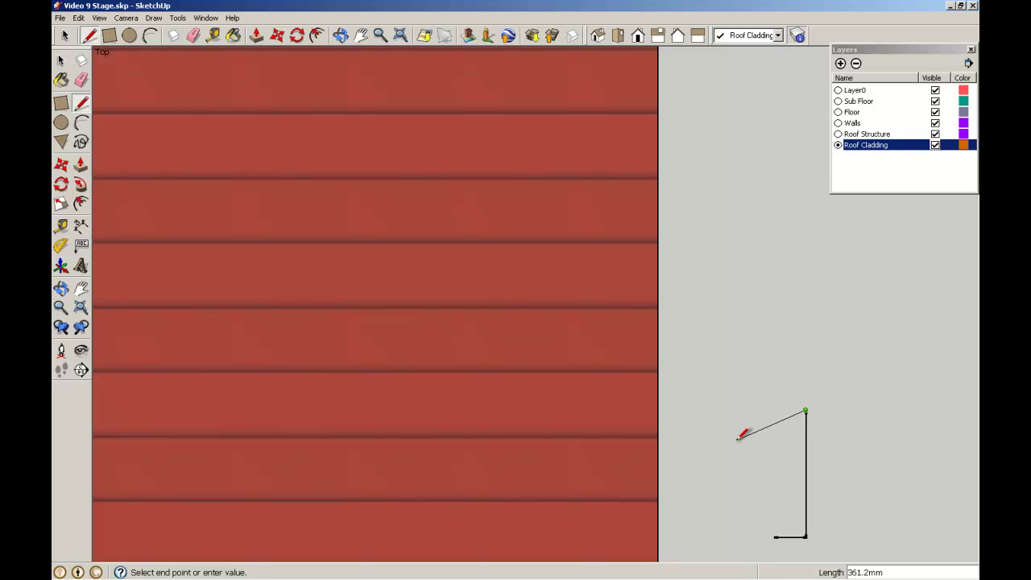
left_click(737, 439)
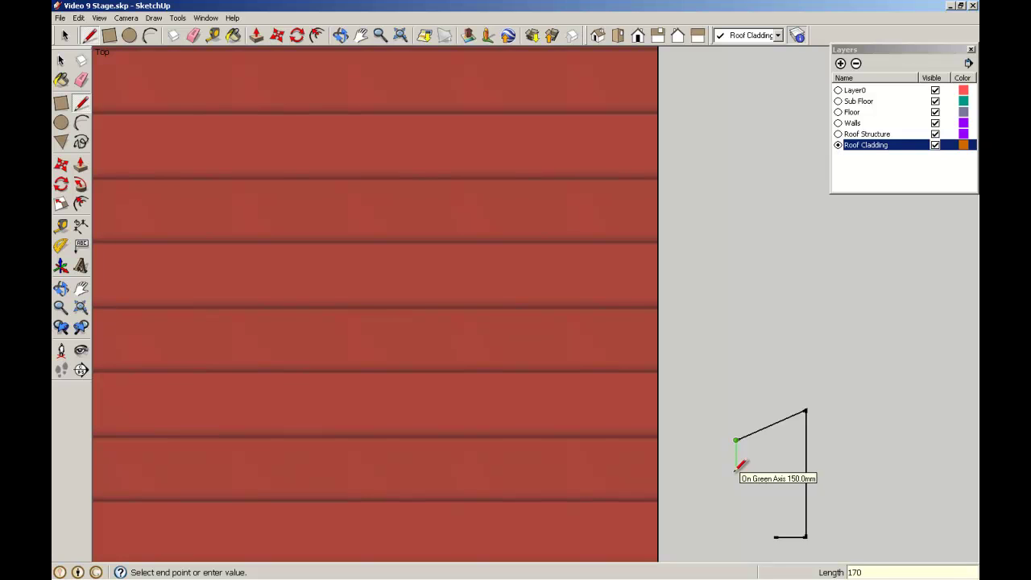
key("Return")
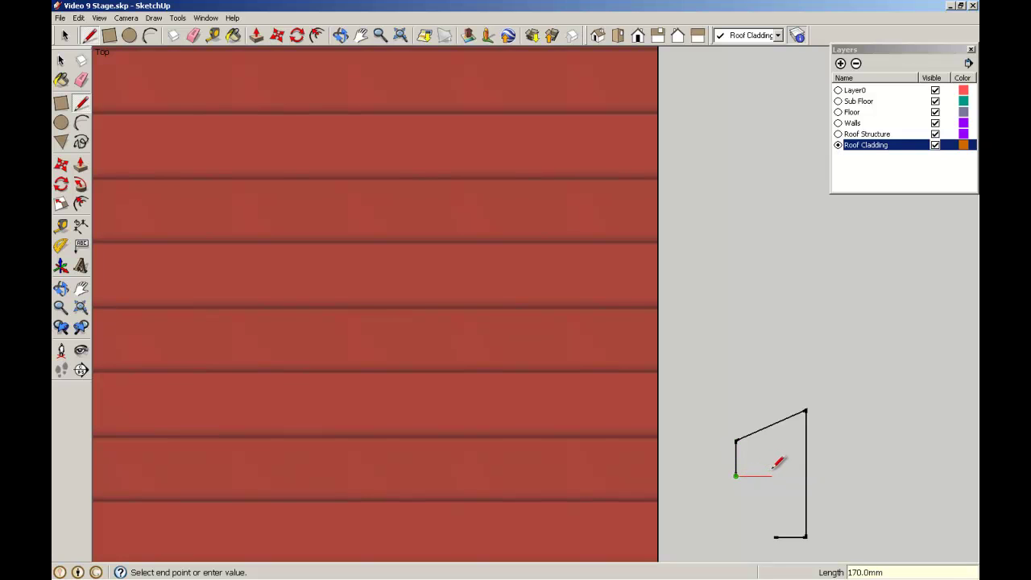
left_click(778, 458)
left_click(774, 536)
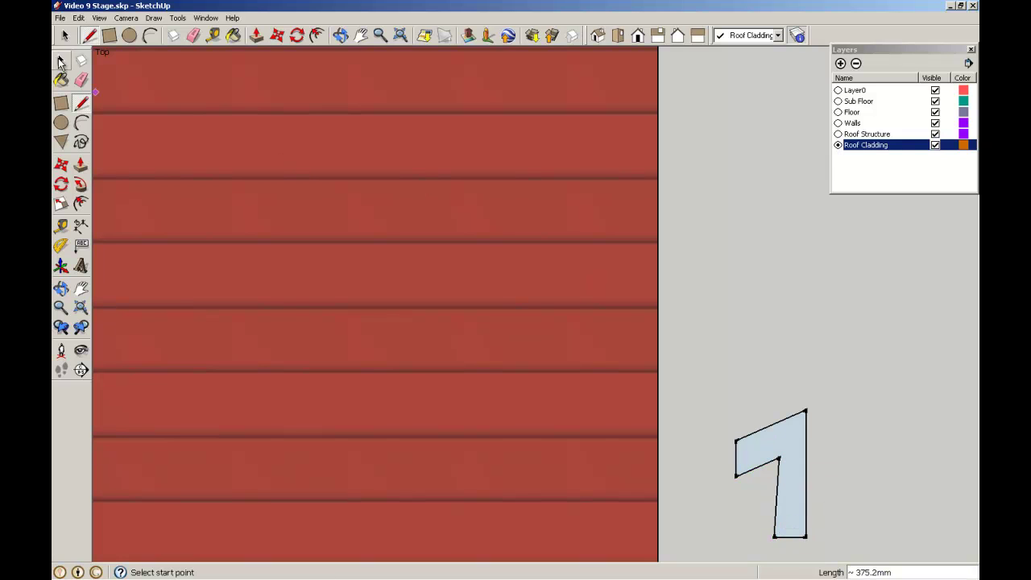
left_click(61, 60)
Return to the Iso view, zoom in on the profile face and post bases, and pick the Circle tool
left_click(597, 36)
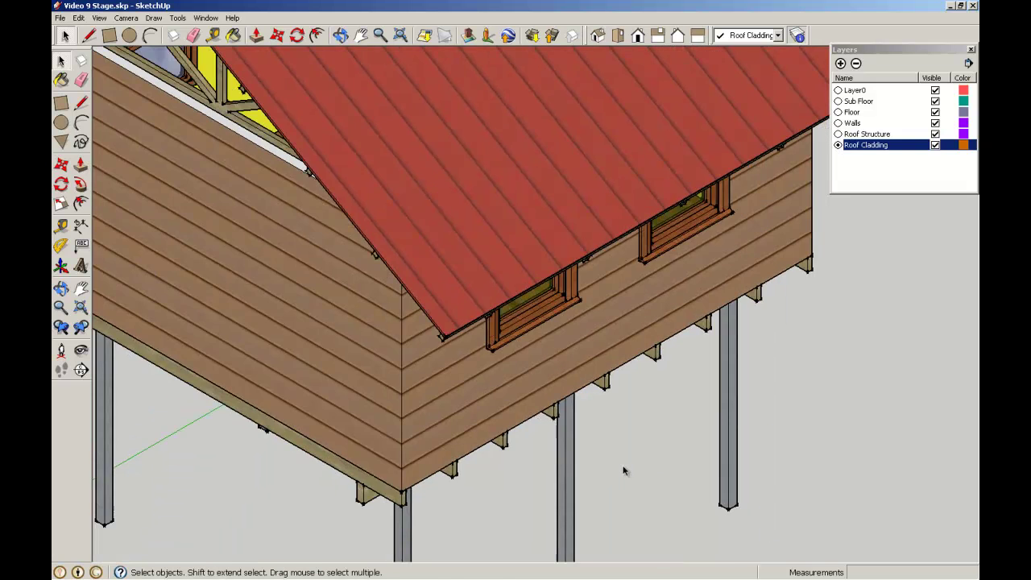
key("o")
key("space")
scroll(596, 460, "up", 5)
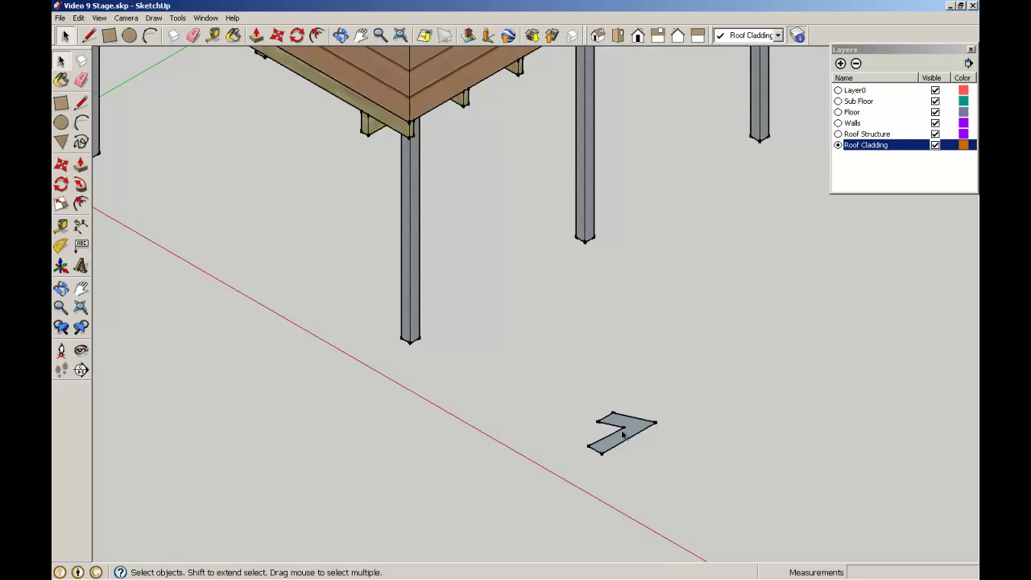
scroll(618, 453, "up", 2)
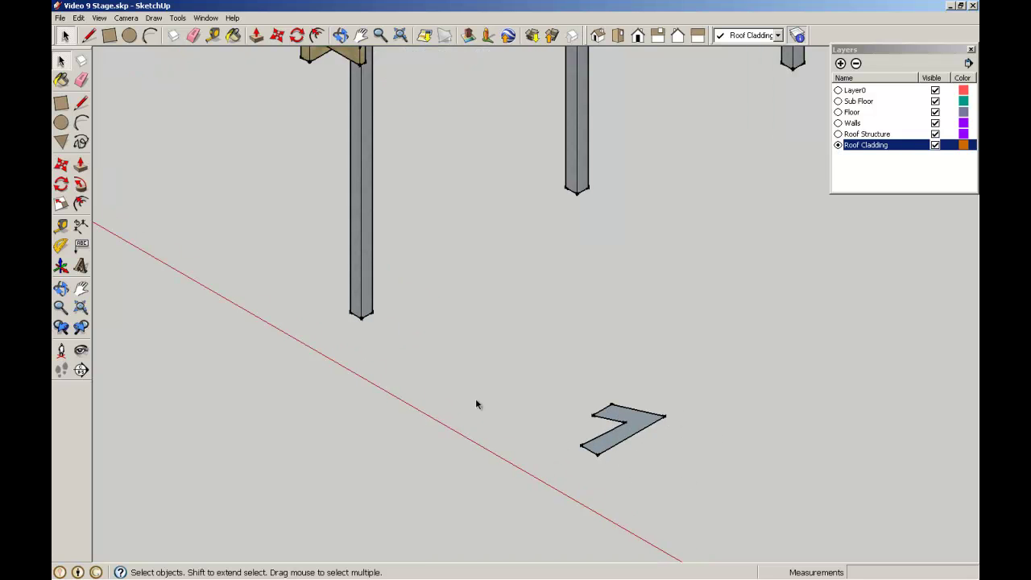
left_click(60, 121)
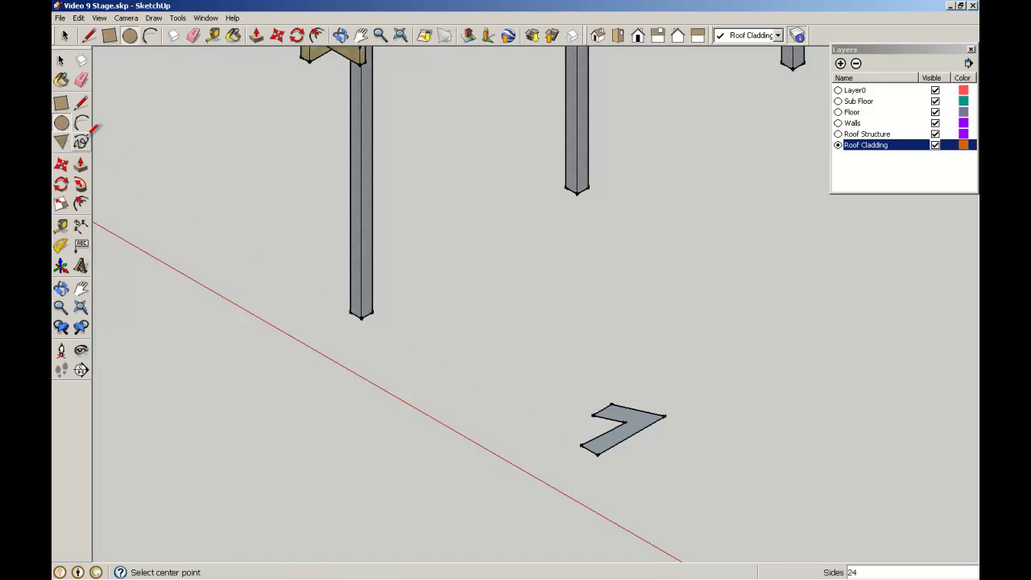
Draw a circle at a post's base and move it to the L-shaped face's corner
left_click(351, 311)
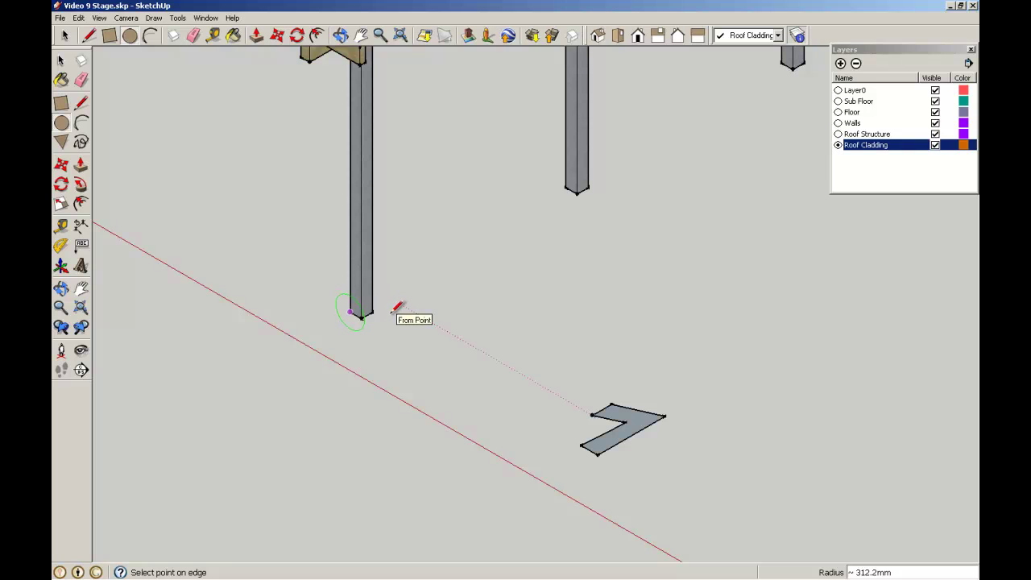
left_click(393, 310)
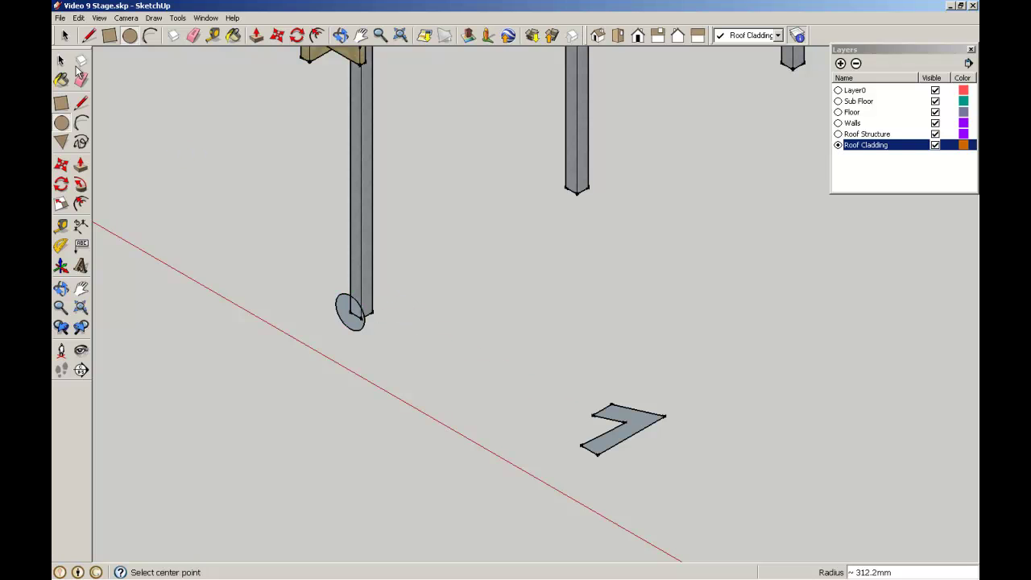
left_click(61, 60)
left_click(357, 331)
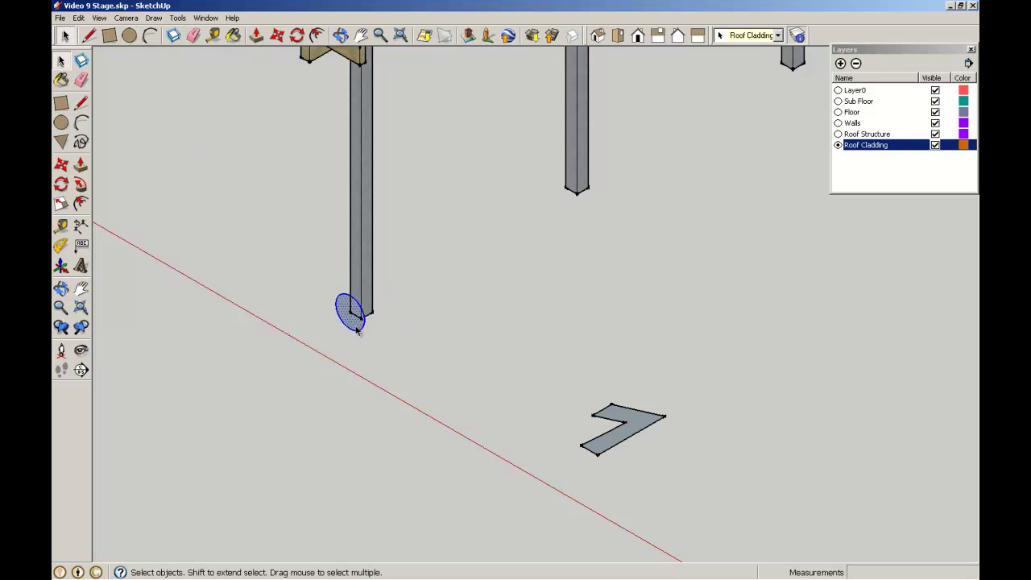
left_click(60, 164)
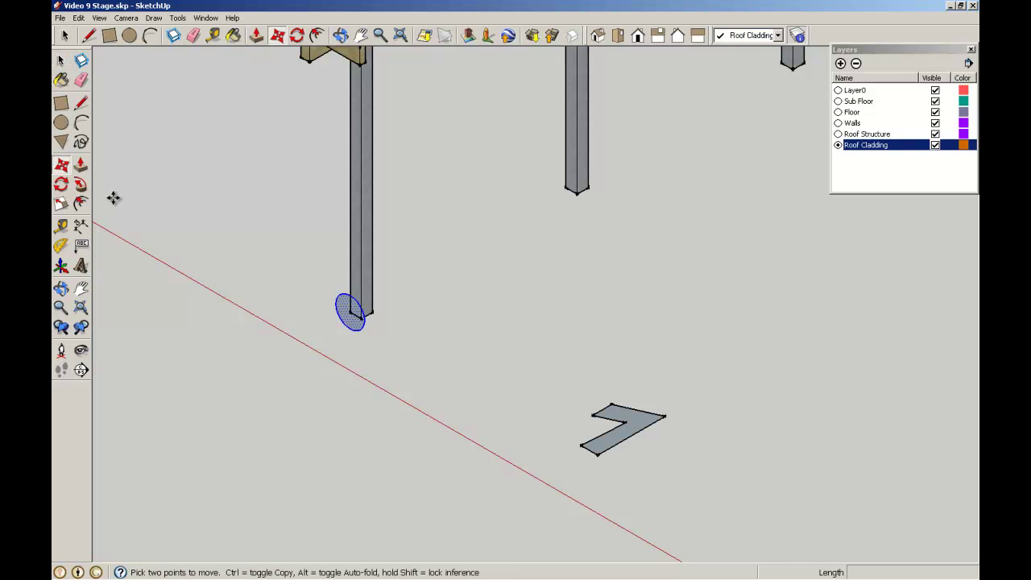
left_click(351, 312)
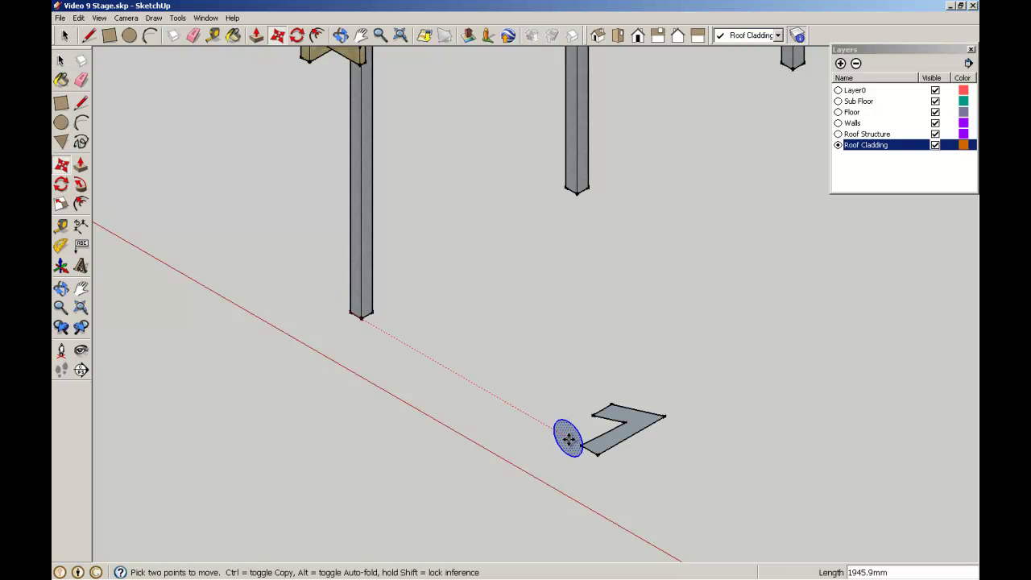
left_click(597, 455)
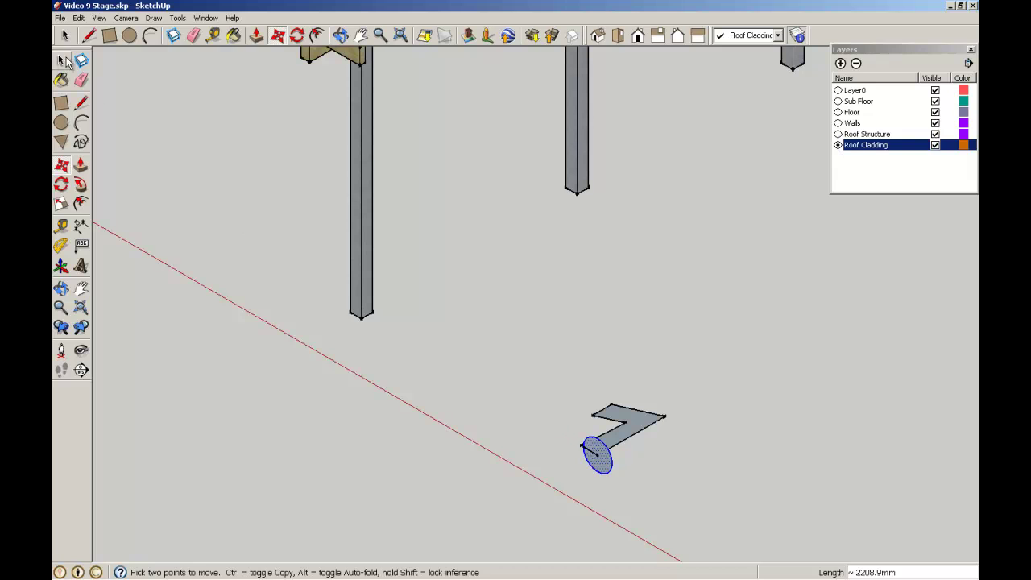
Delete the circle's inner face and select the remaining circle outline as the sweep path
left_click(59, 61)
left_click(61, 63)
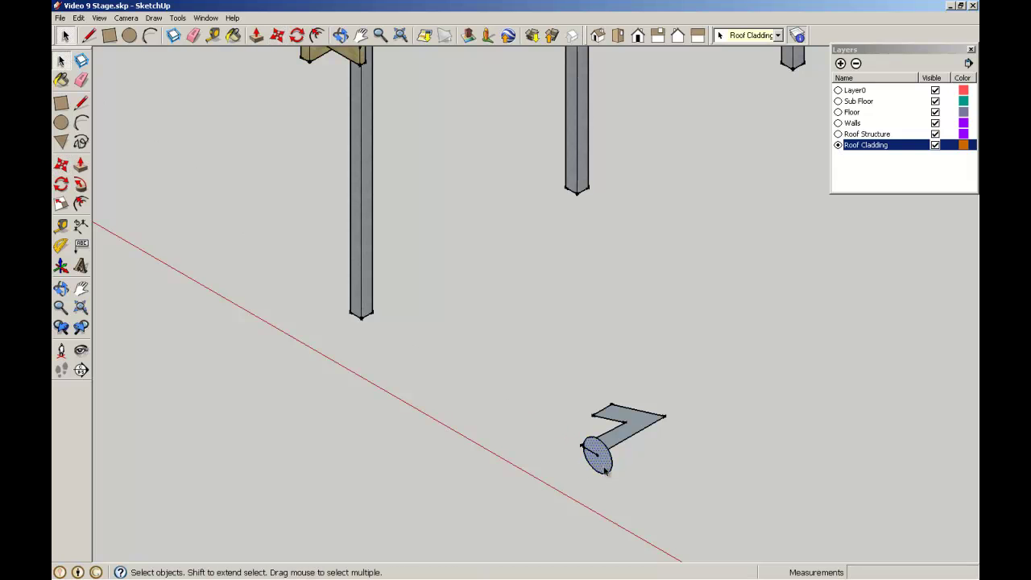
key("Delete")
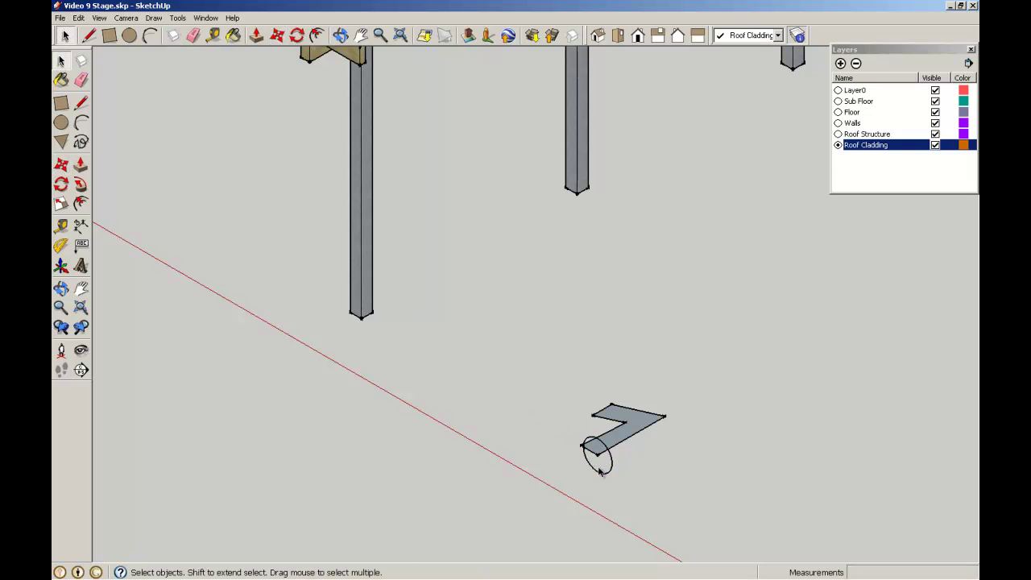
scroll(600, 471, "up", 2)
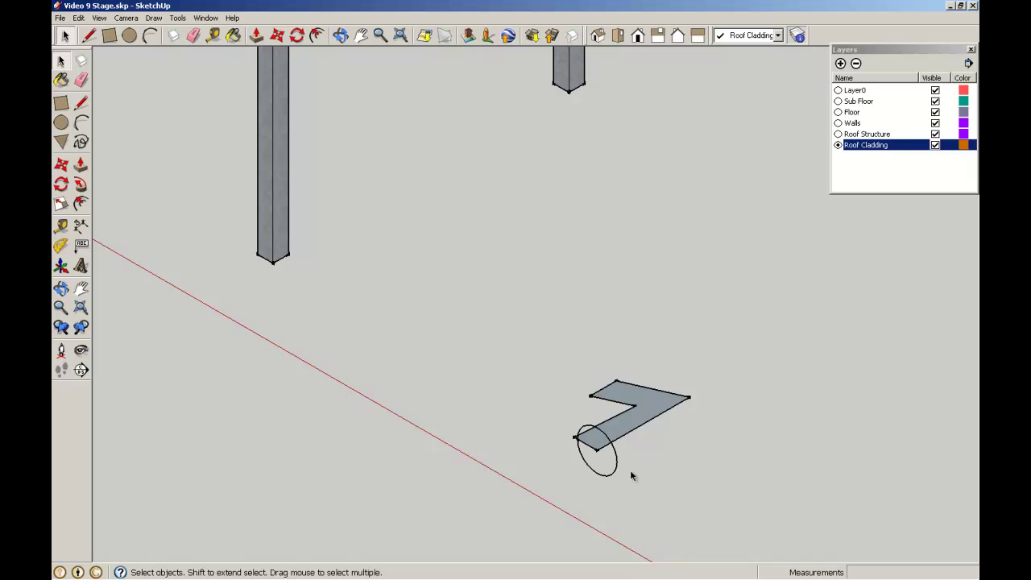
left_click(617, 470)
Apply Follow Me to the L-shaped face along the selected circle, then select the cylinder's end face
left_click(80, 183)
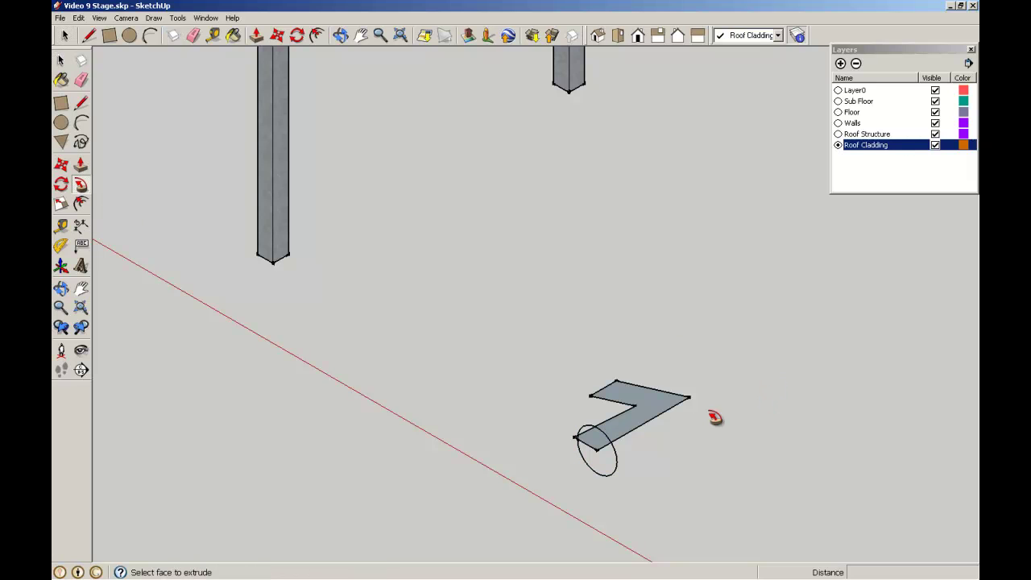
left_click(651, 398)
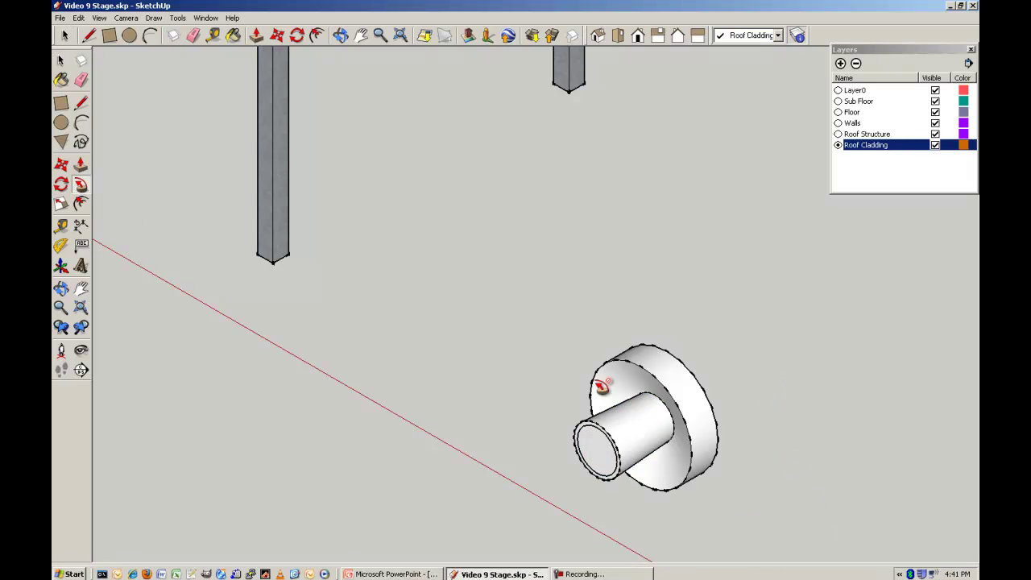
left_click(61, 60)
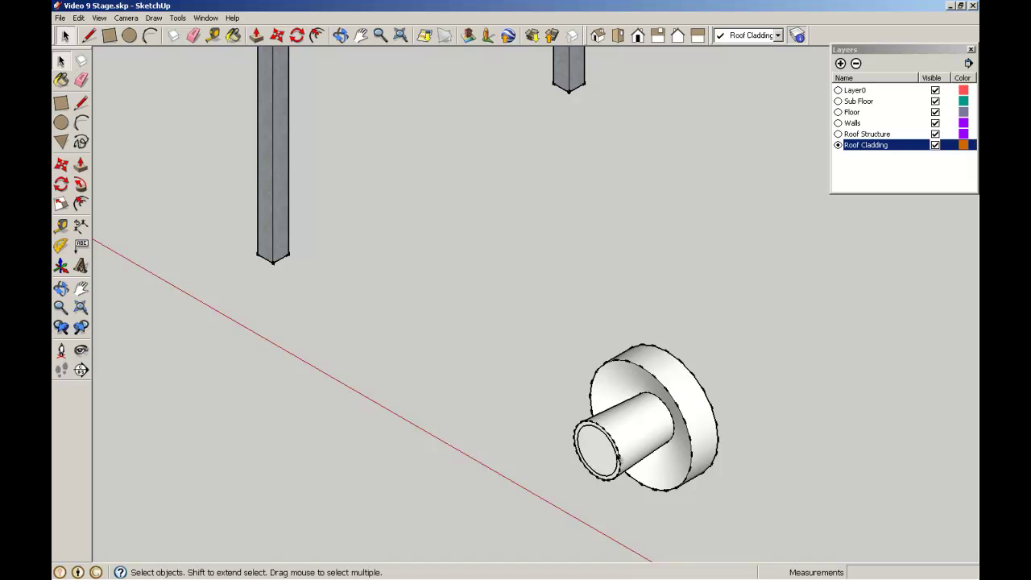
left_click(610, 443)
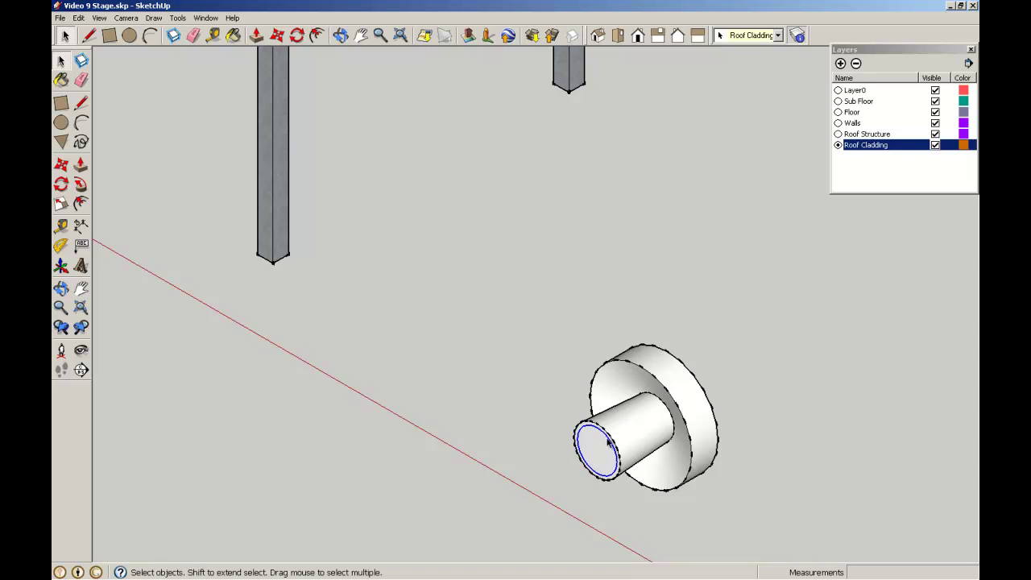
Paint the whole solid Roofing_Metal_Standing_Seam_Red, replacing a cherry wood trial, then reselect it
left_click(528, 369)
triple_click(644, 433)
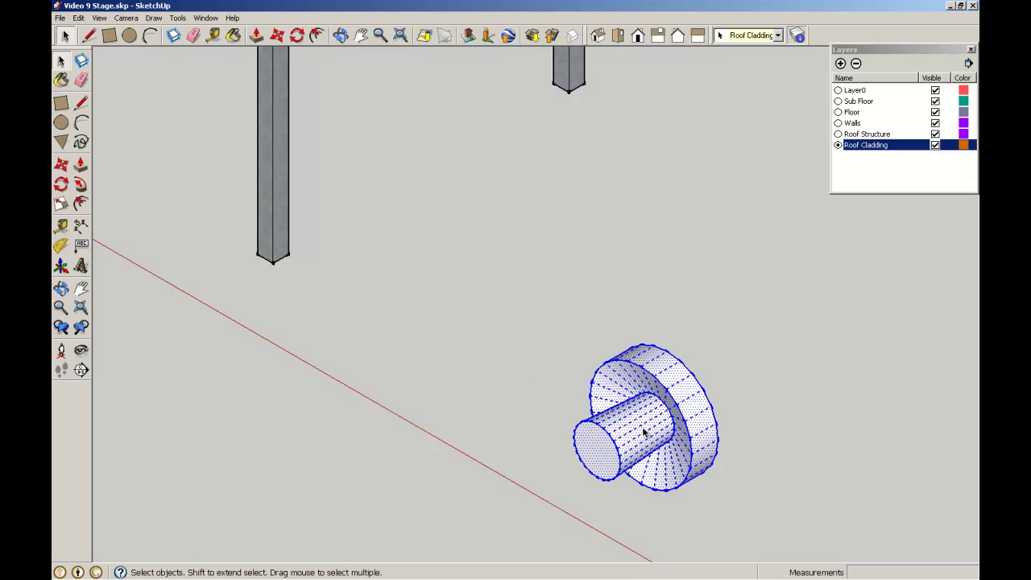
left_click(60, 79)
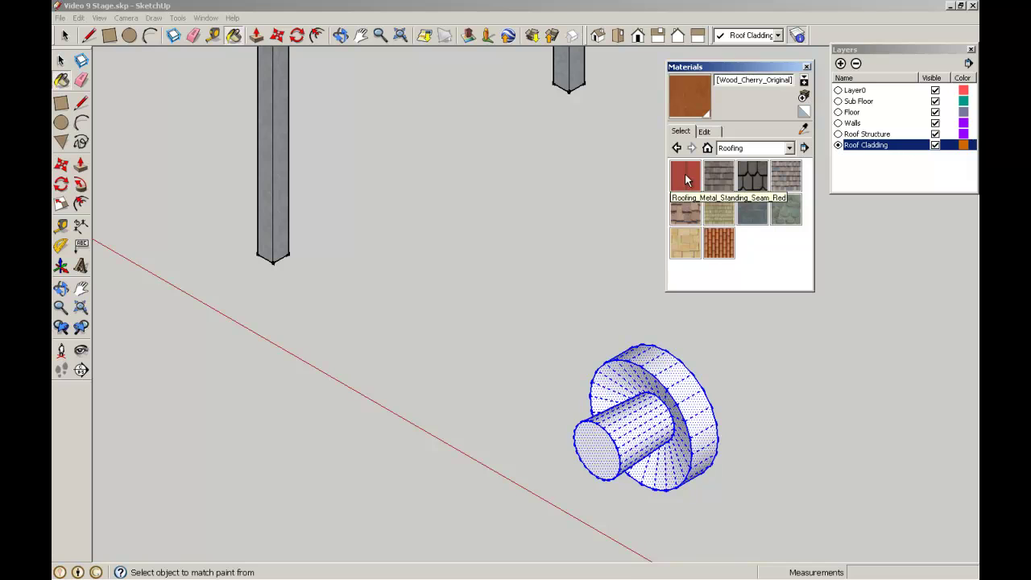
left_click(655, 404)
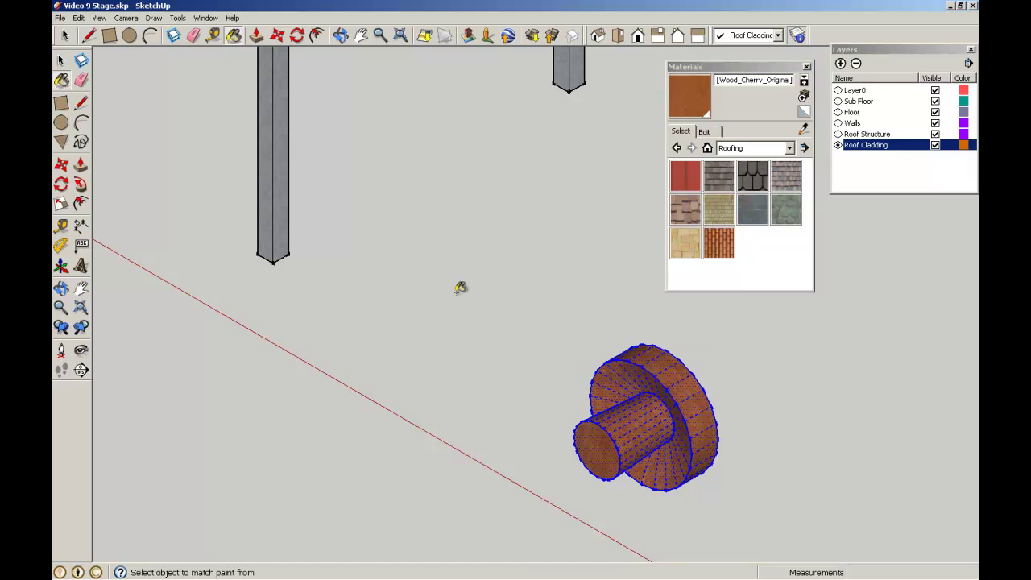
left_click(689, 178)
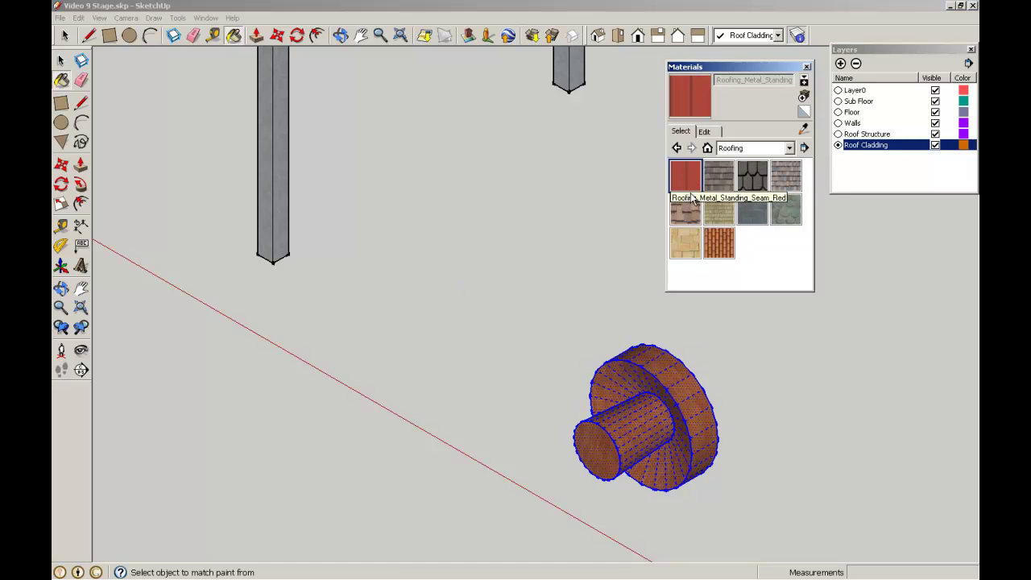
left_click(675, 409)
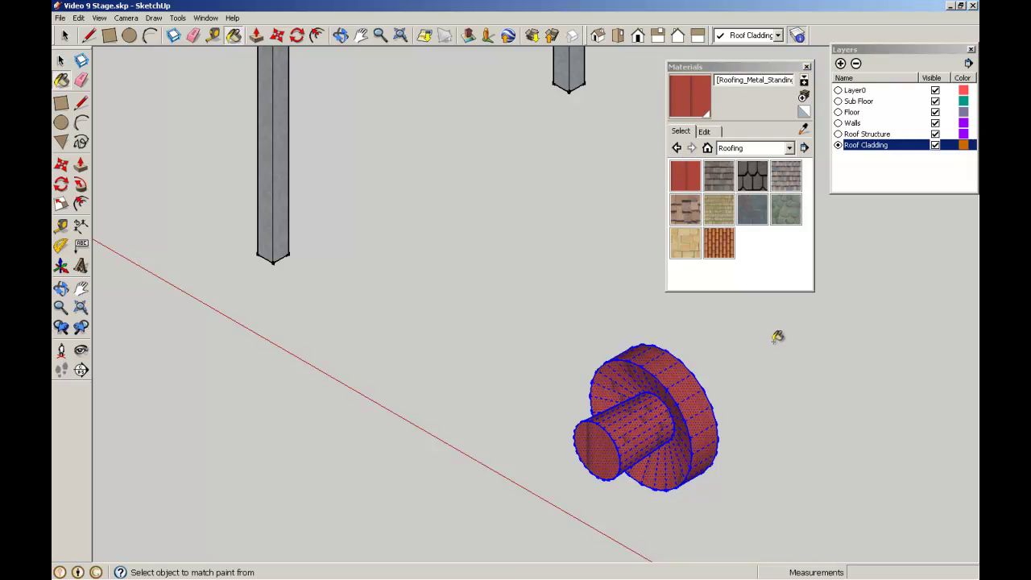
left_click(61, 61)
left_click(524, 367)
triple_click(648, 430)
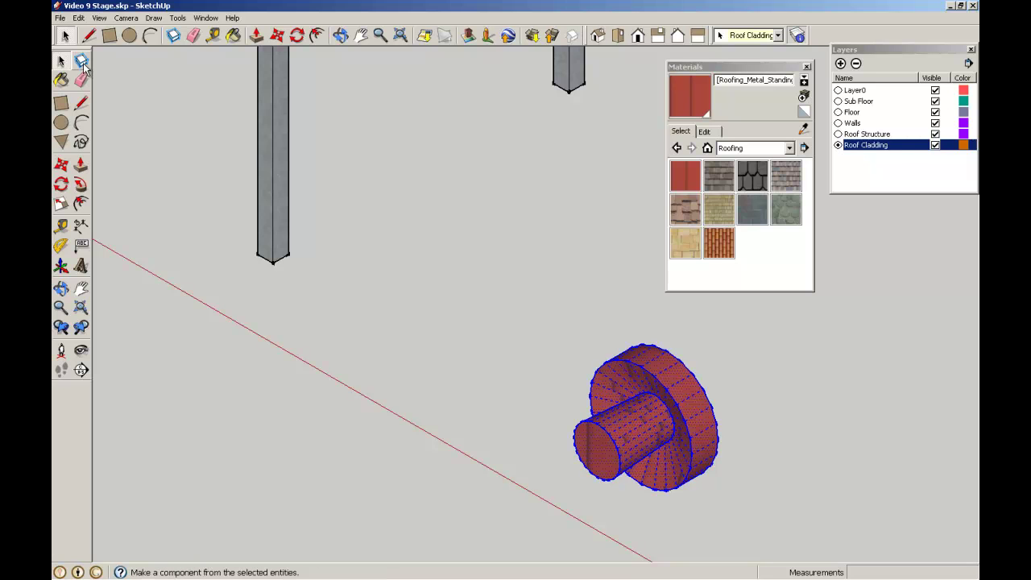
Make the red solid a component named 'Roof Ventilator' and close the Materials window
left_click(81, 63)
type("Roof Ventilator")
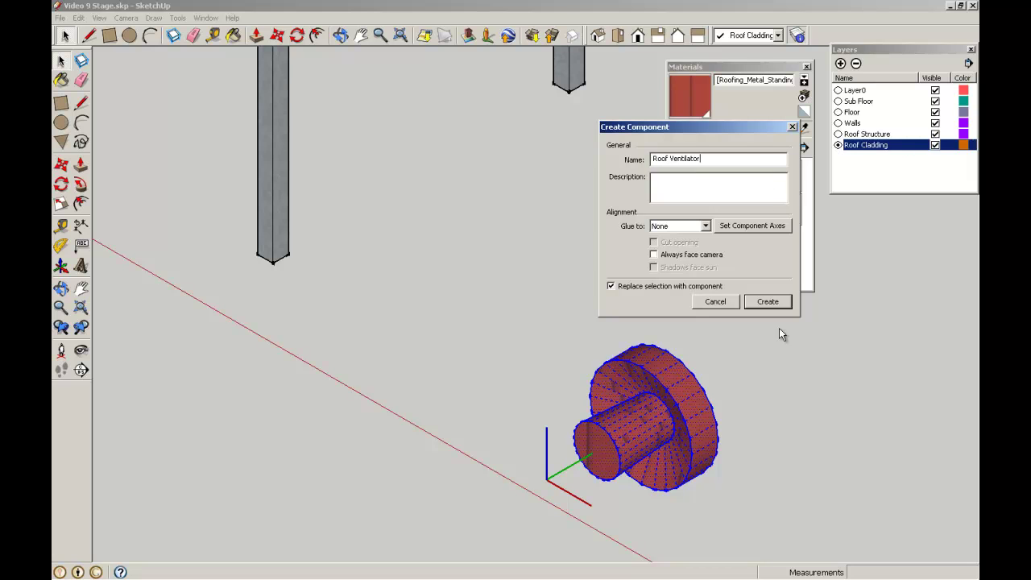
left_click(773, 301)
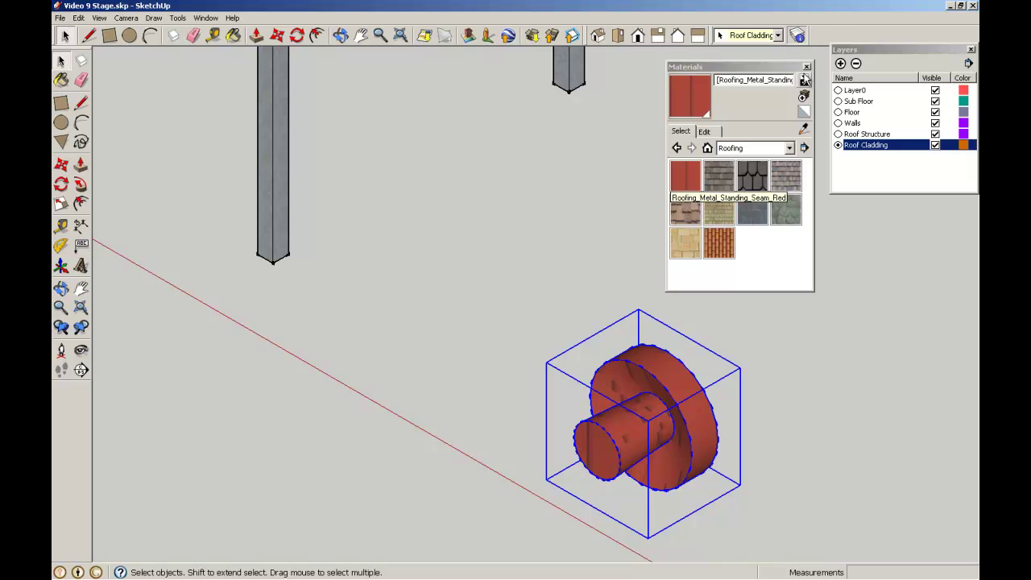
left_click(806, 67)
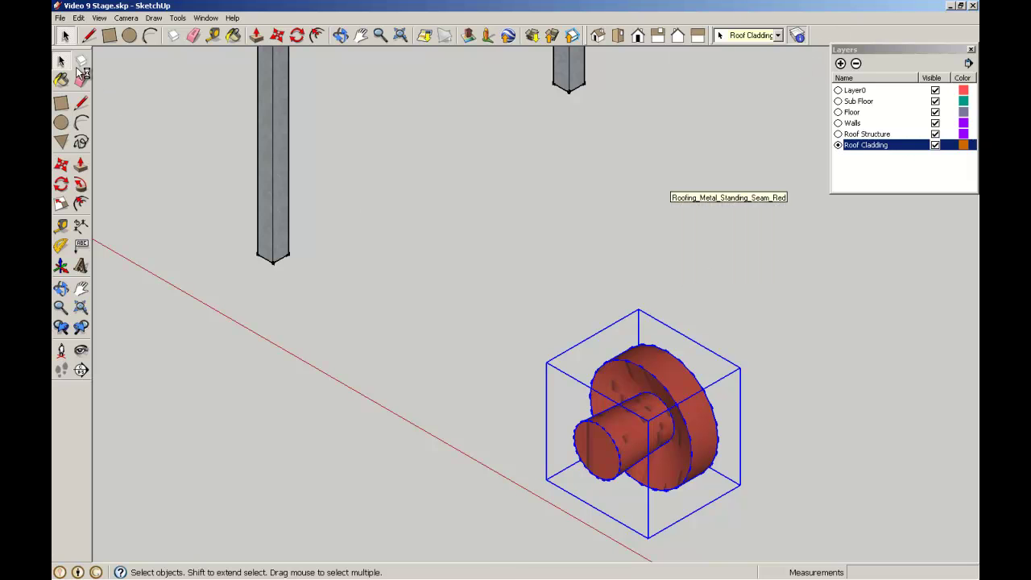
Rotate the Roof Ventilator 90° about its base, referenced to the green axis, so the cap is on top
left_click(62, 185)
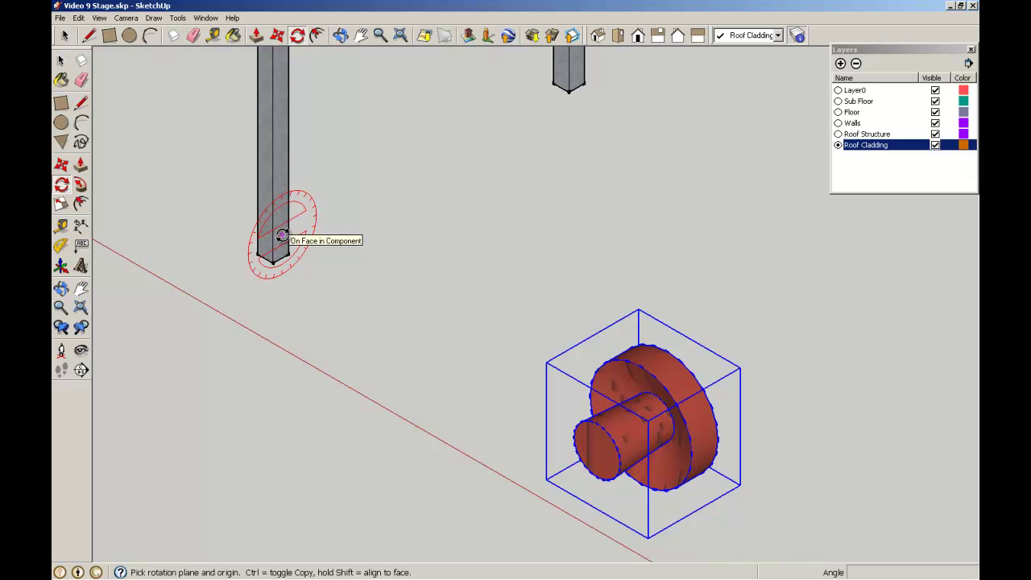
left_click(649, 535)
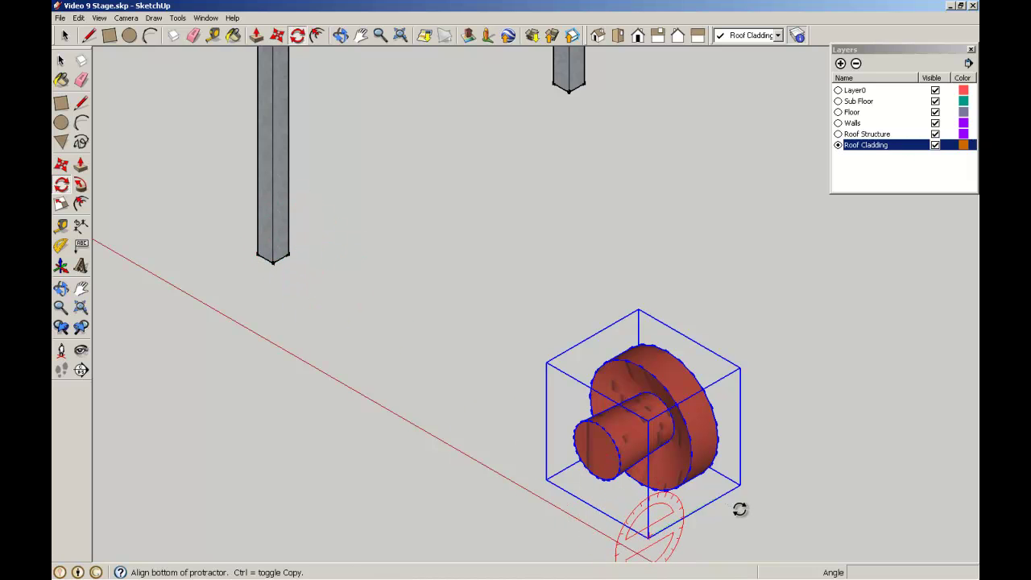
left_click(784, 482)
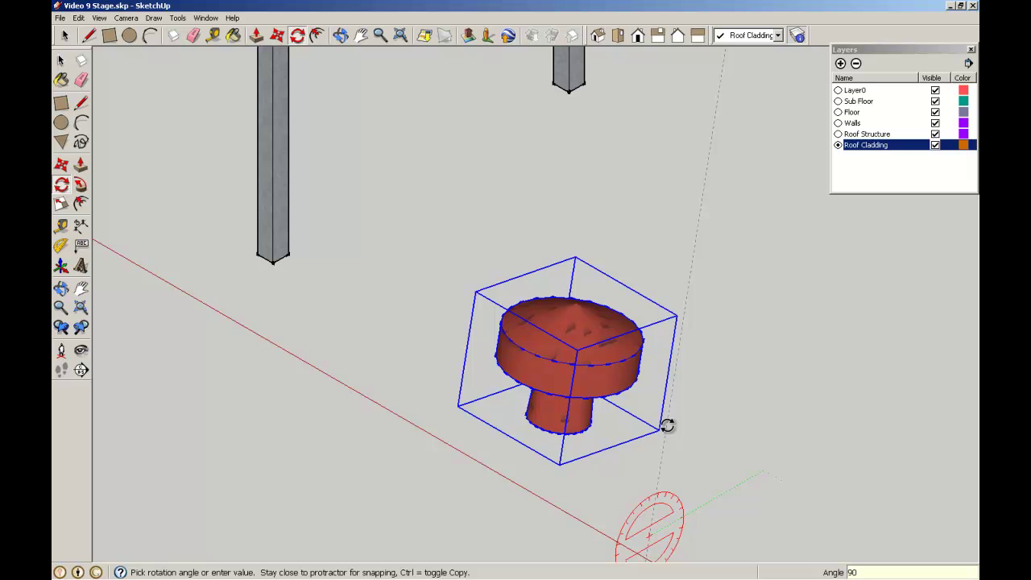
left_click(668, 425)
left_click(61, 63)
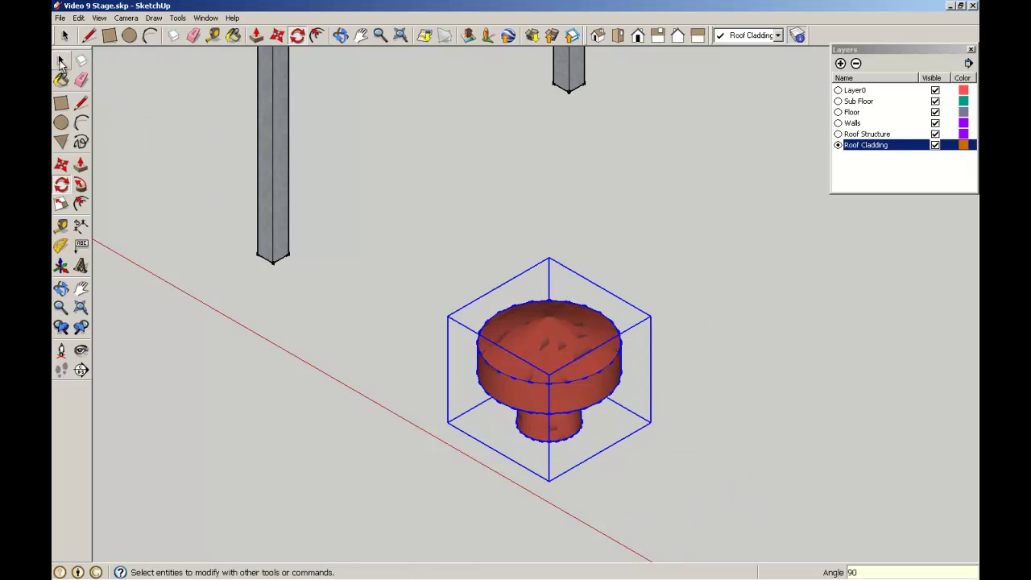
Move the vent by its top point up to the roof ridge peak, then switch to Front view
left_click(60, 165)
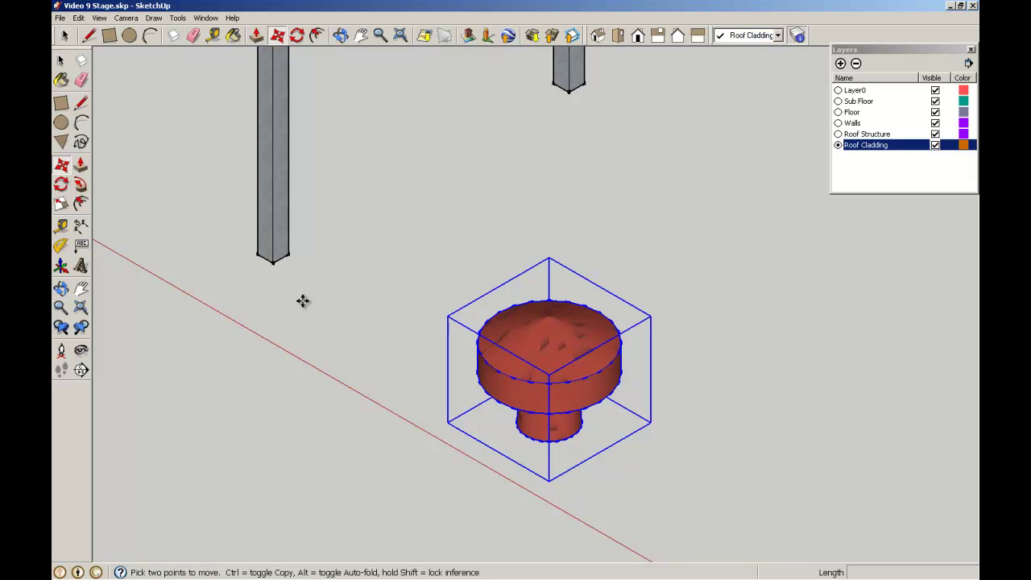
left_click(548, 319)
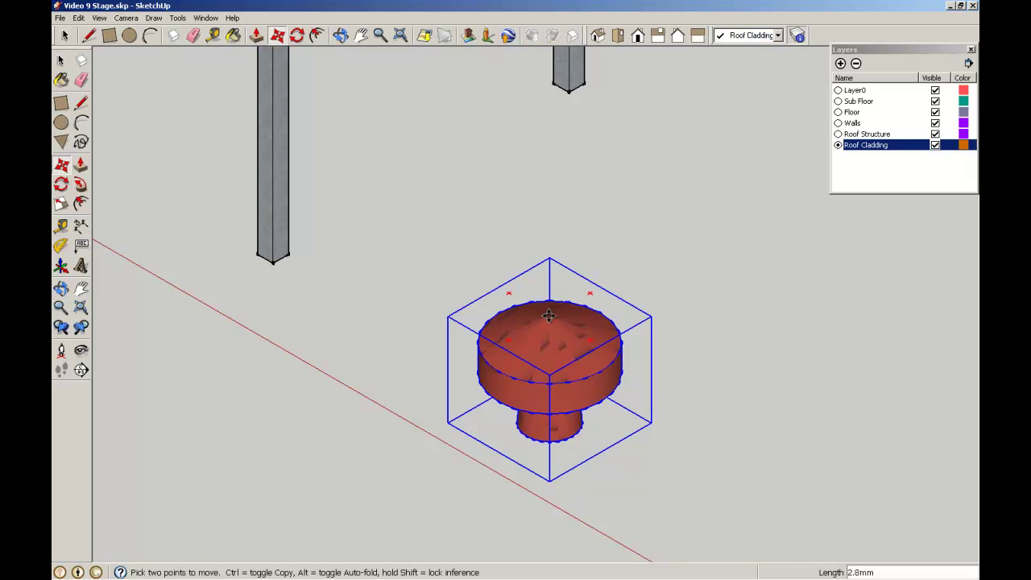
scroll(551, 306, "down", 6)
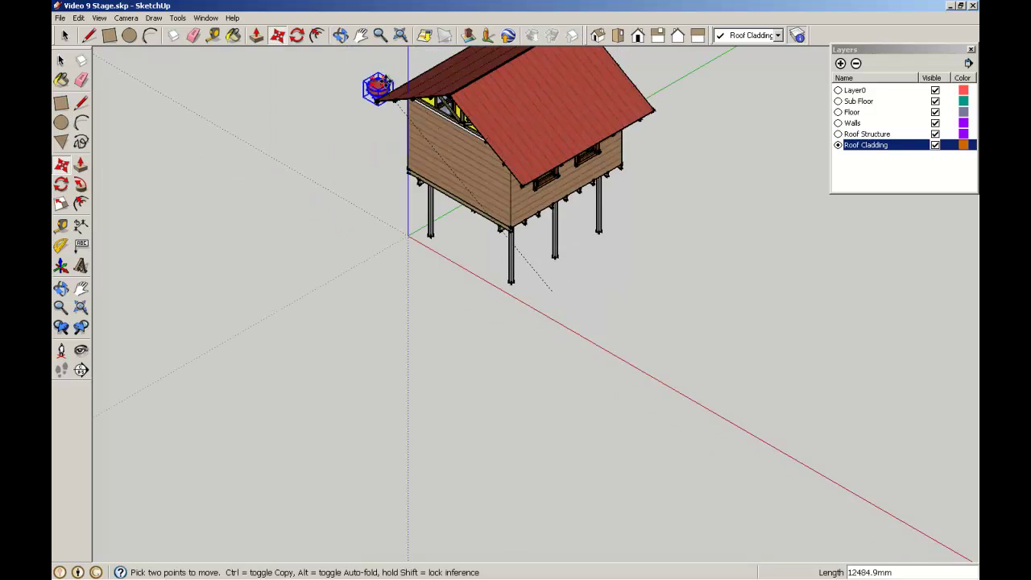
scroll(431, 98, "up", 6)
scroll(447, 94, "up", 8)
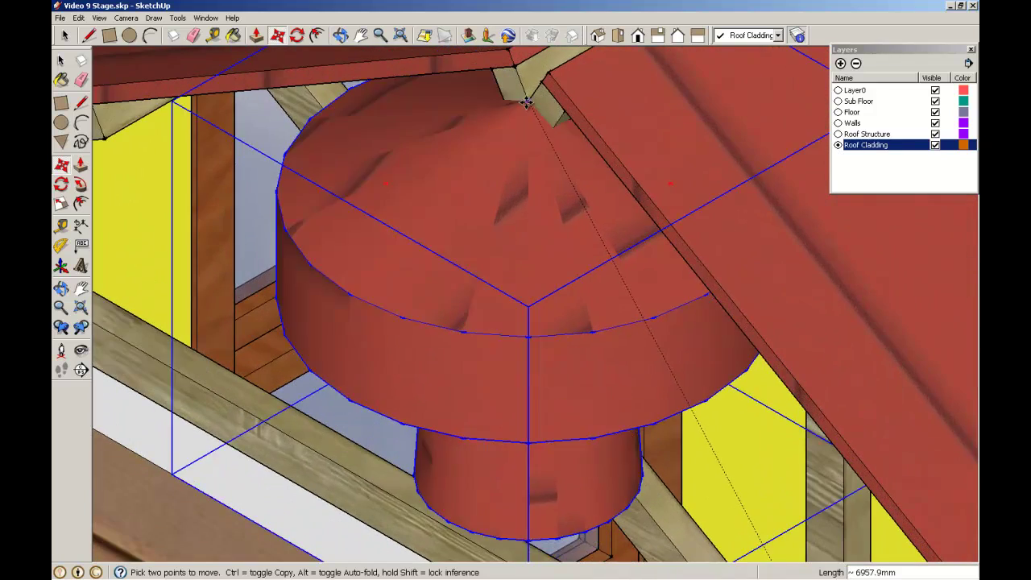
left_click(528, 102)
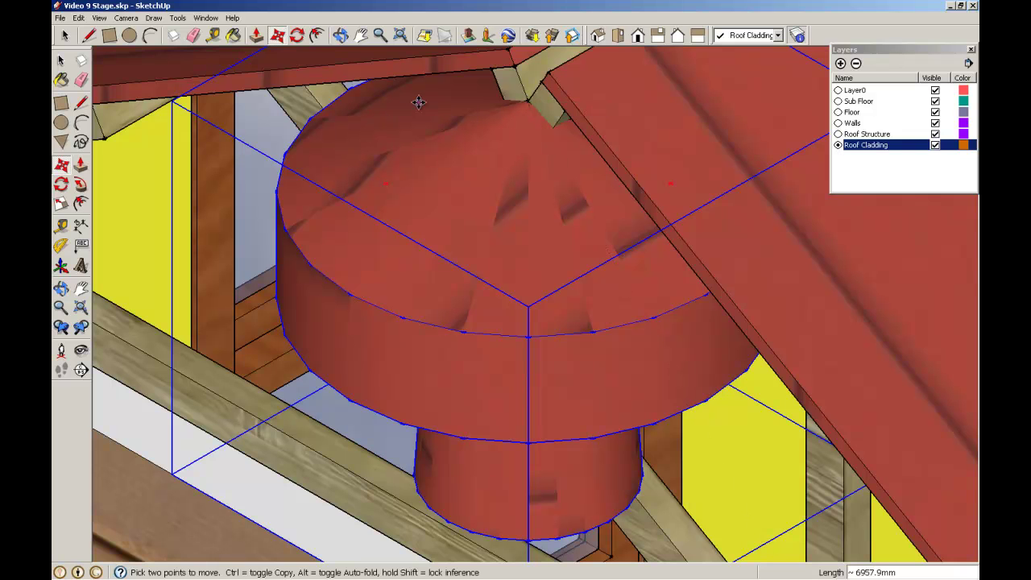
left_click(636, 39)
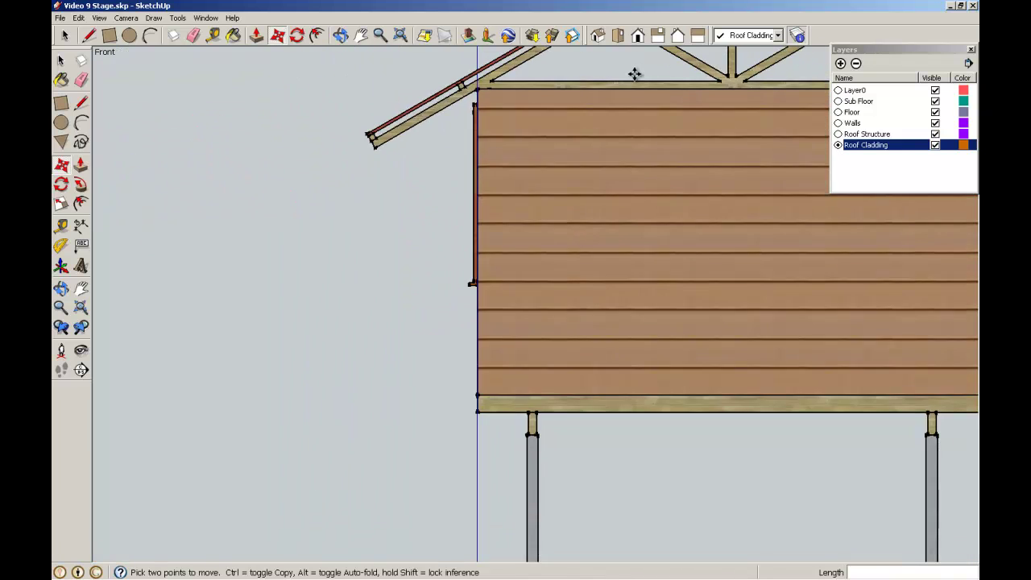
Move the Roof Ventilator 574.6 mm along the blue axis onto the roof ridge, then deselect it
scroll(634, 74, "down", 2)
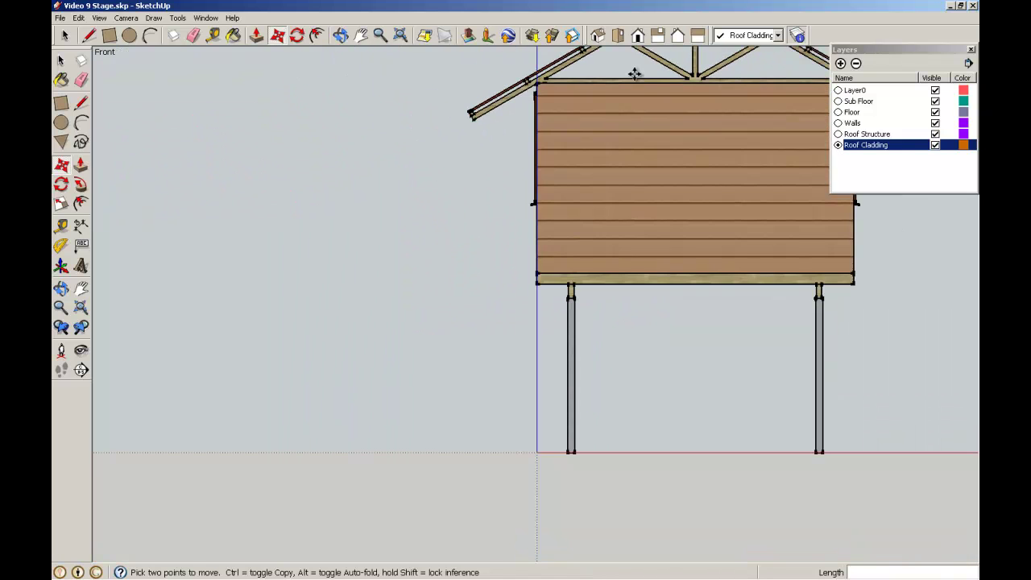
left_click(403, 37)
scroll(556, 54, "up", 6)
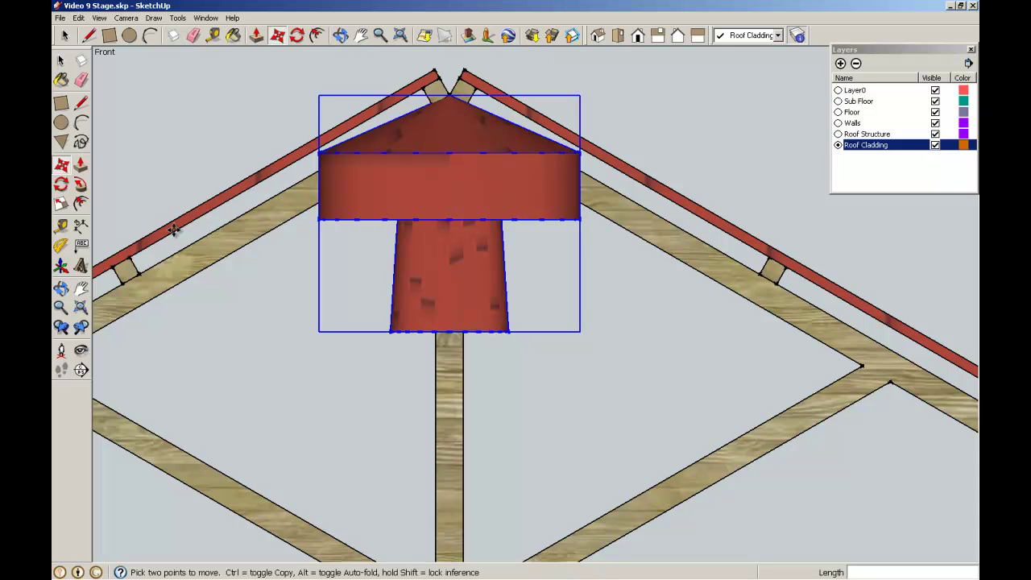
left_click(521, 413)
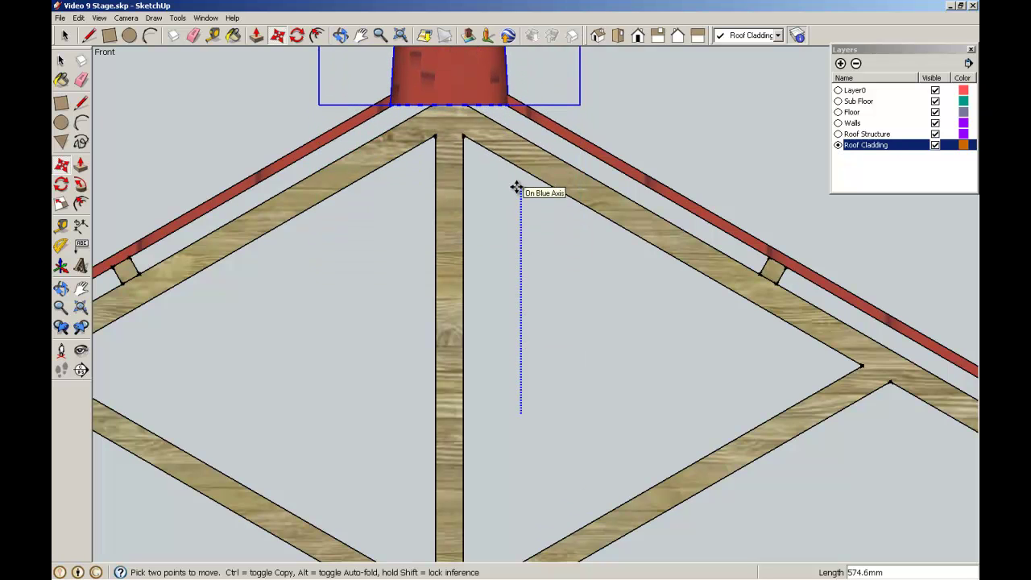
left_click(516, 188)
left_click(64, 36)
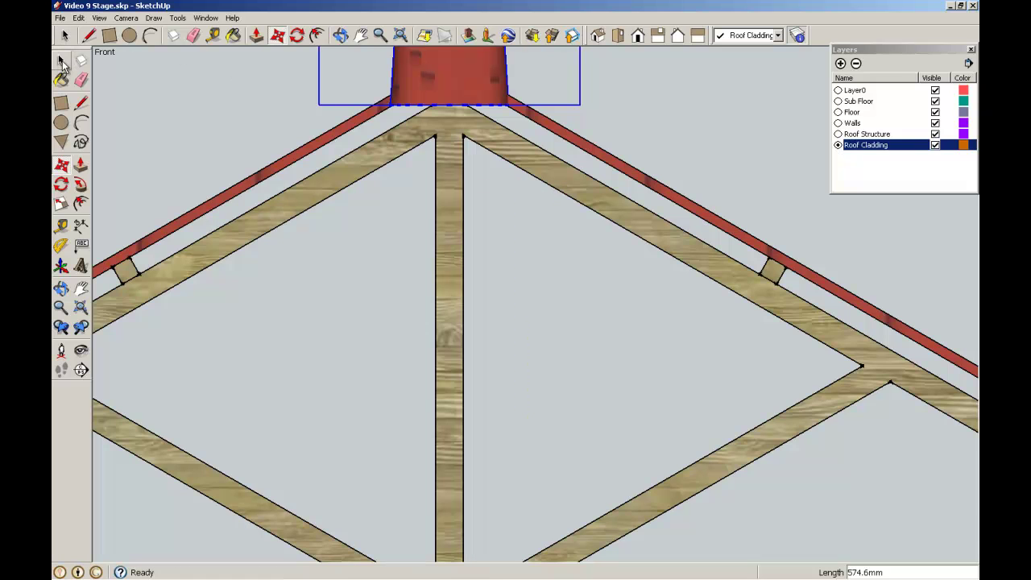
left_click(387, 115)
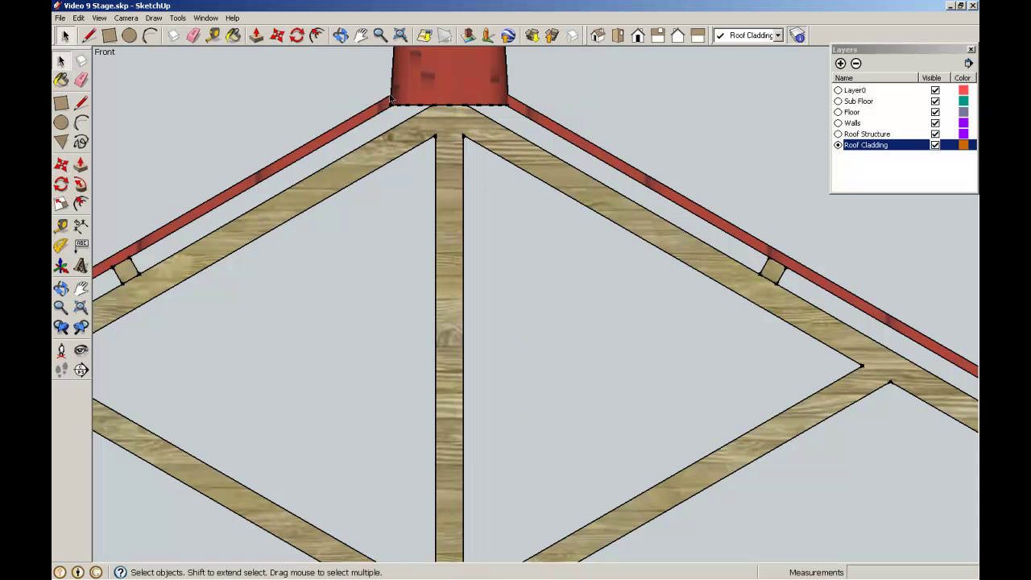
scroll(648, 115, "down", 5)
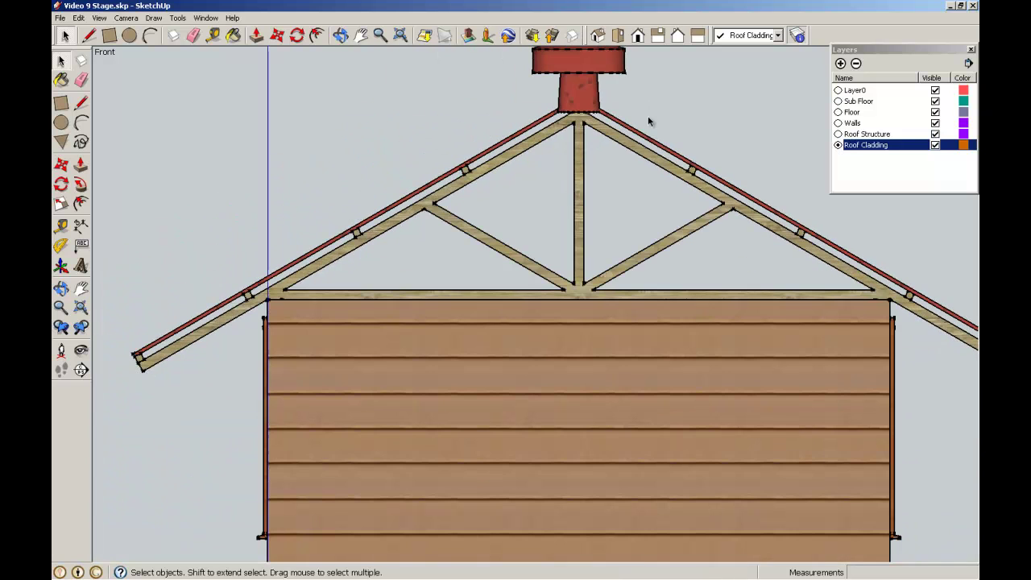
In Top view, slide the vent along the green axis to the ridge's midpoint
left_click(617, 35)
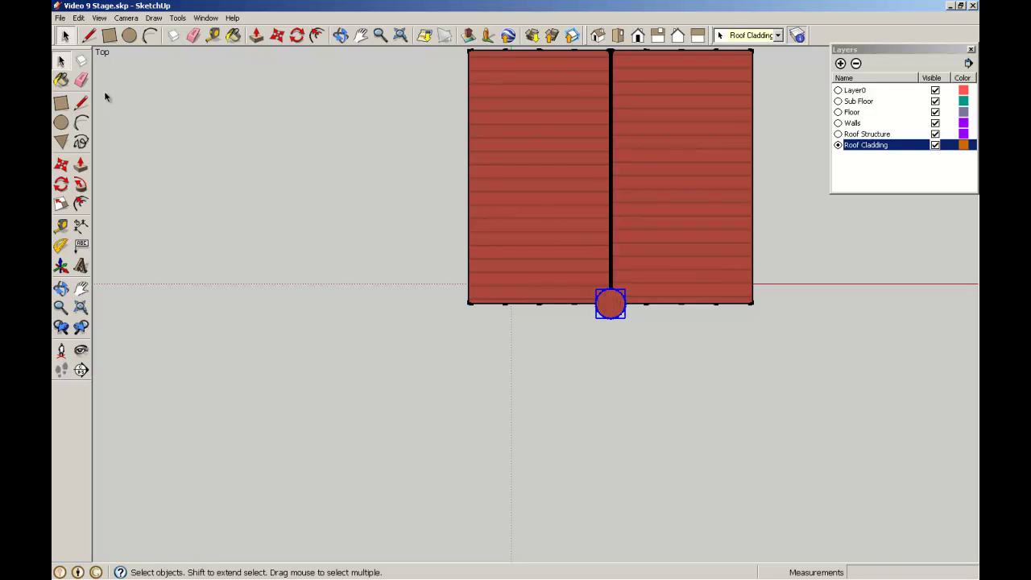
scroll(604, 305, "up", 4)
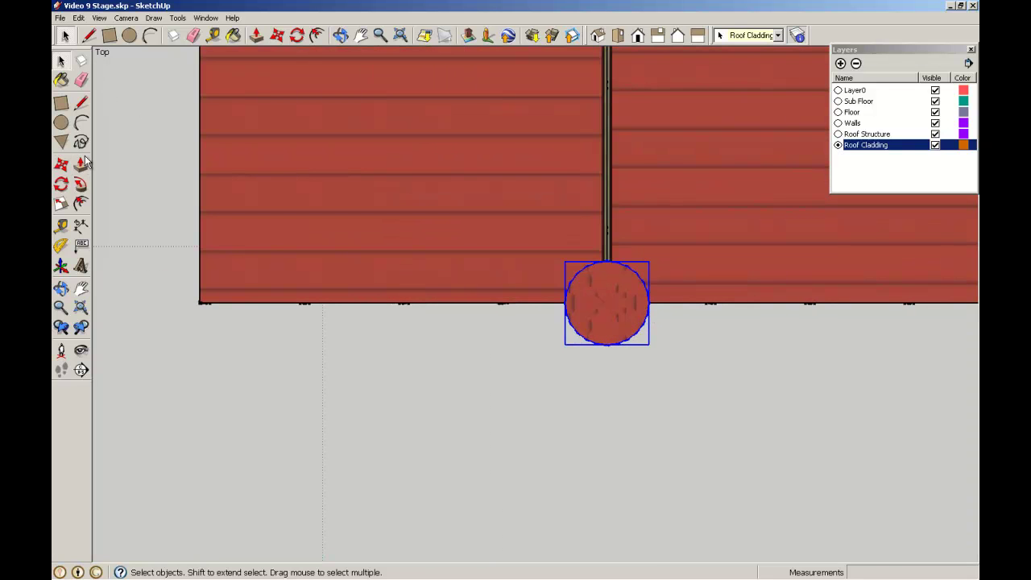
left_click(60, 164)
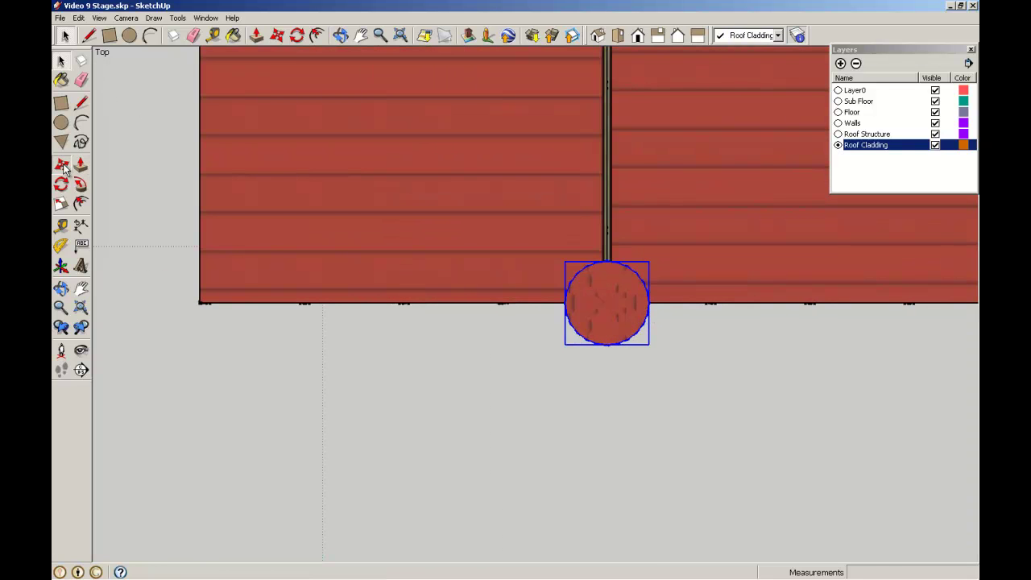
left_click(606, 303)
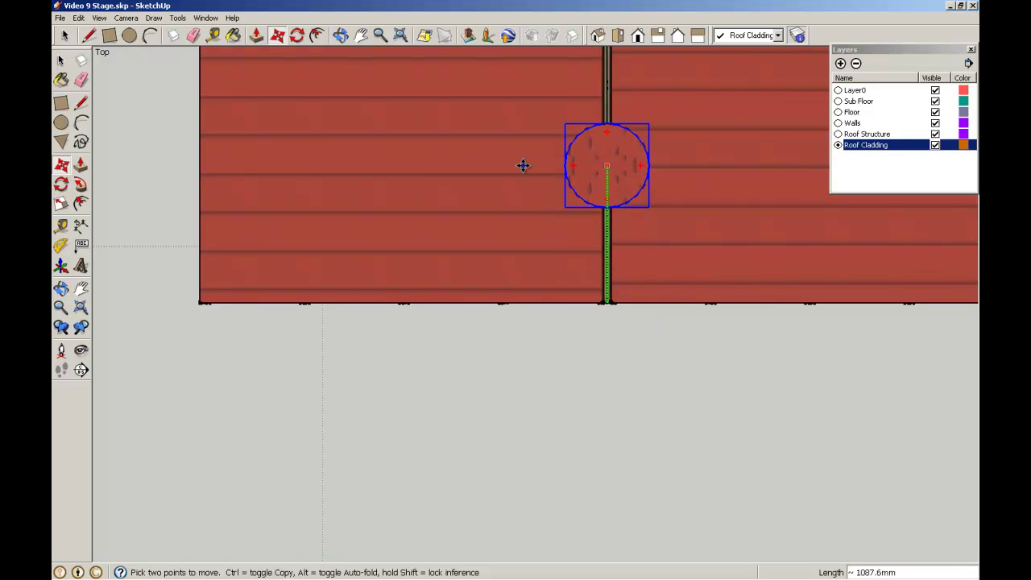
scroll(525, 166, "down", 4)
middle_click_drag(361, 64, 315, 261, "shift")
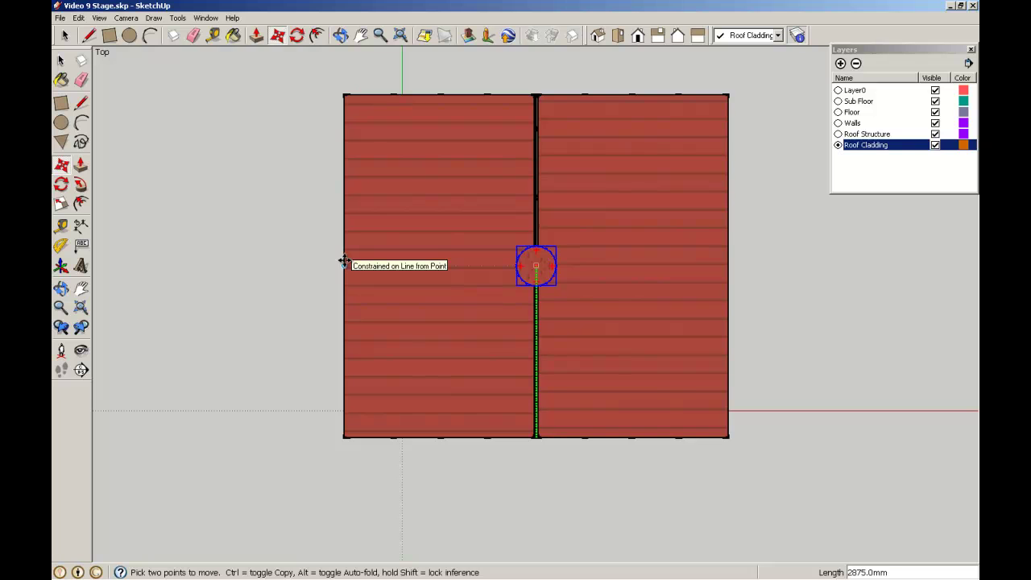
left_click(344, 260)
Deselect the vent and view the house in Iso to check its placement
left_click(64, 35)
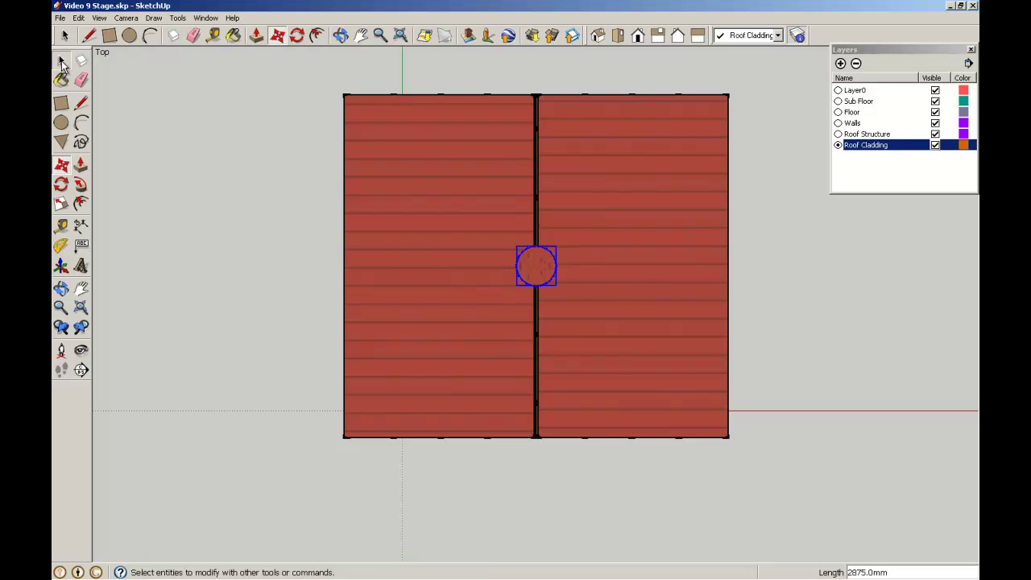
left_click(168, 108)
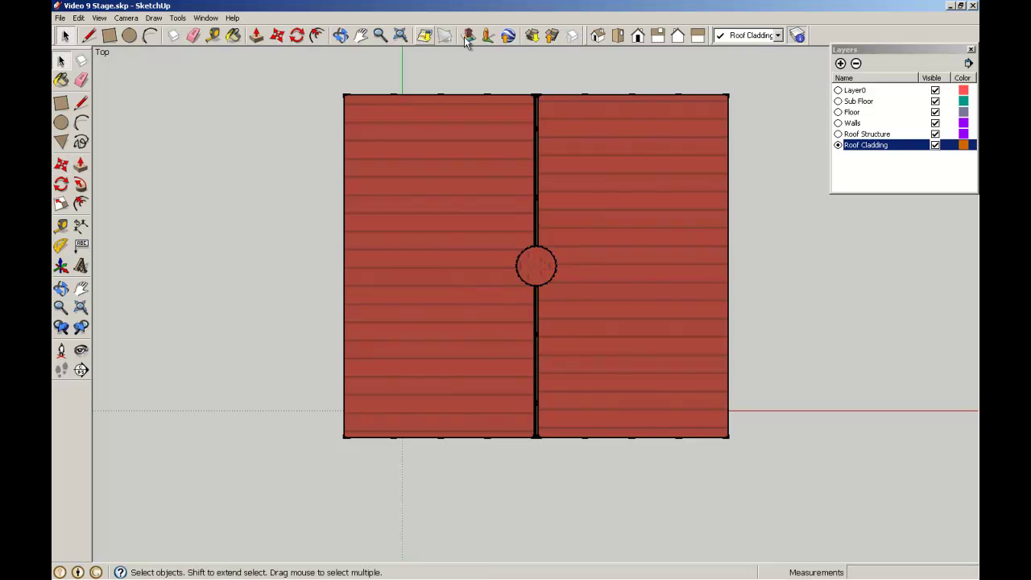
left_click(599, 36)
middle_click_drag(647, 222, 663, 177)
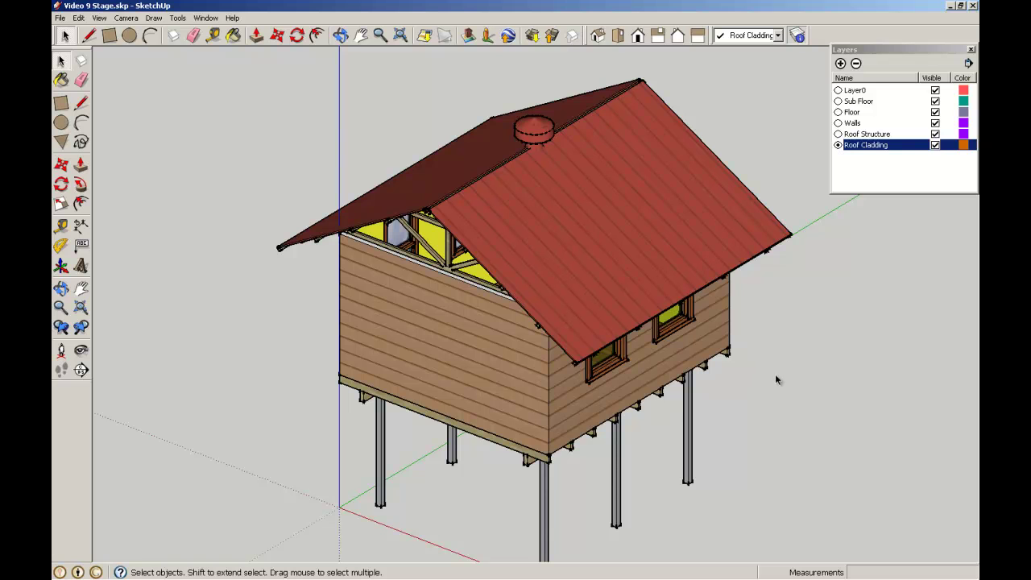